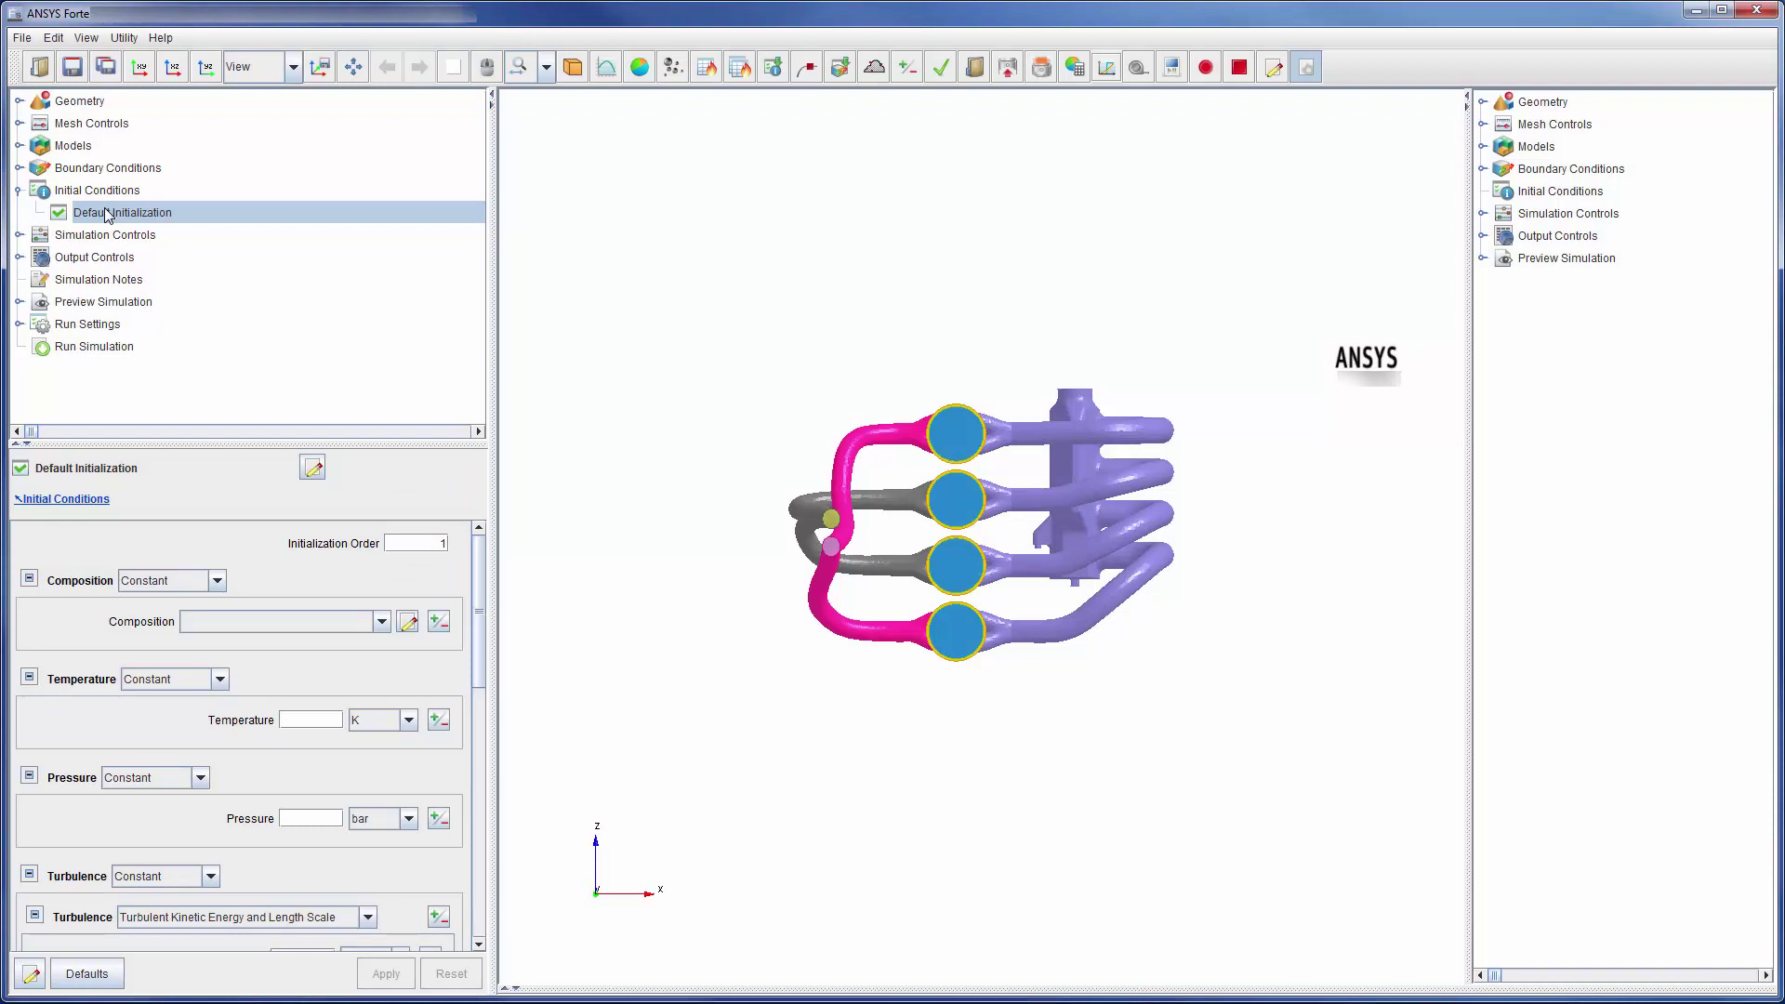
# Step: In Default Initialization, set the initialization order to 2 and the composition to Combustion_Products
pyautogui.click(107, 214)
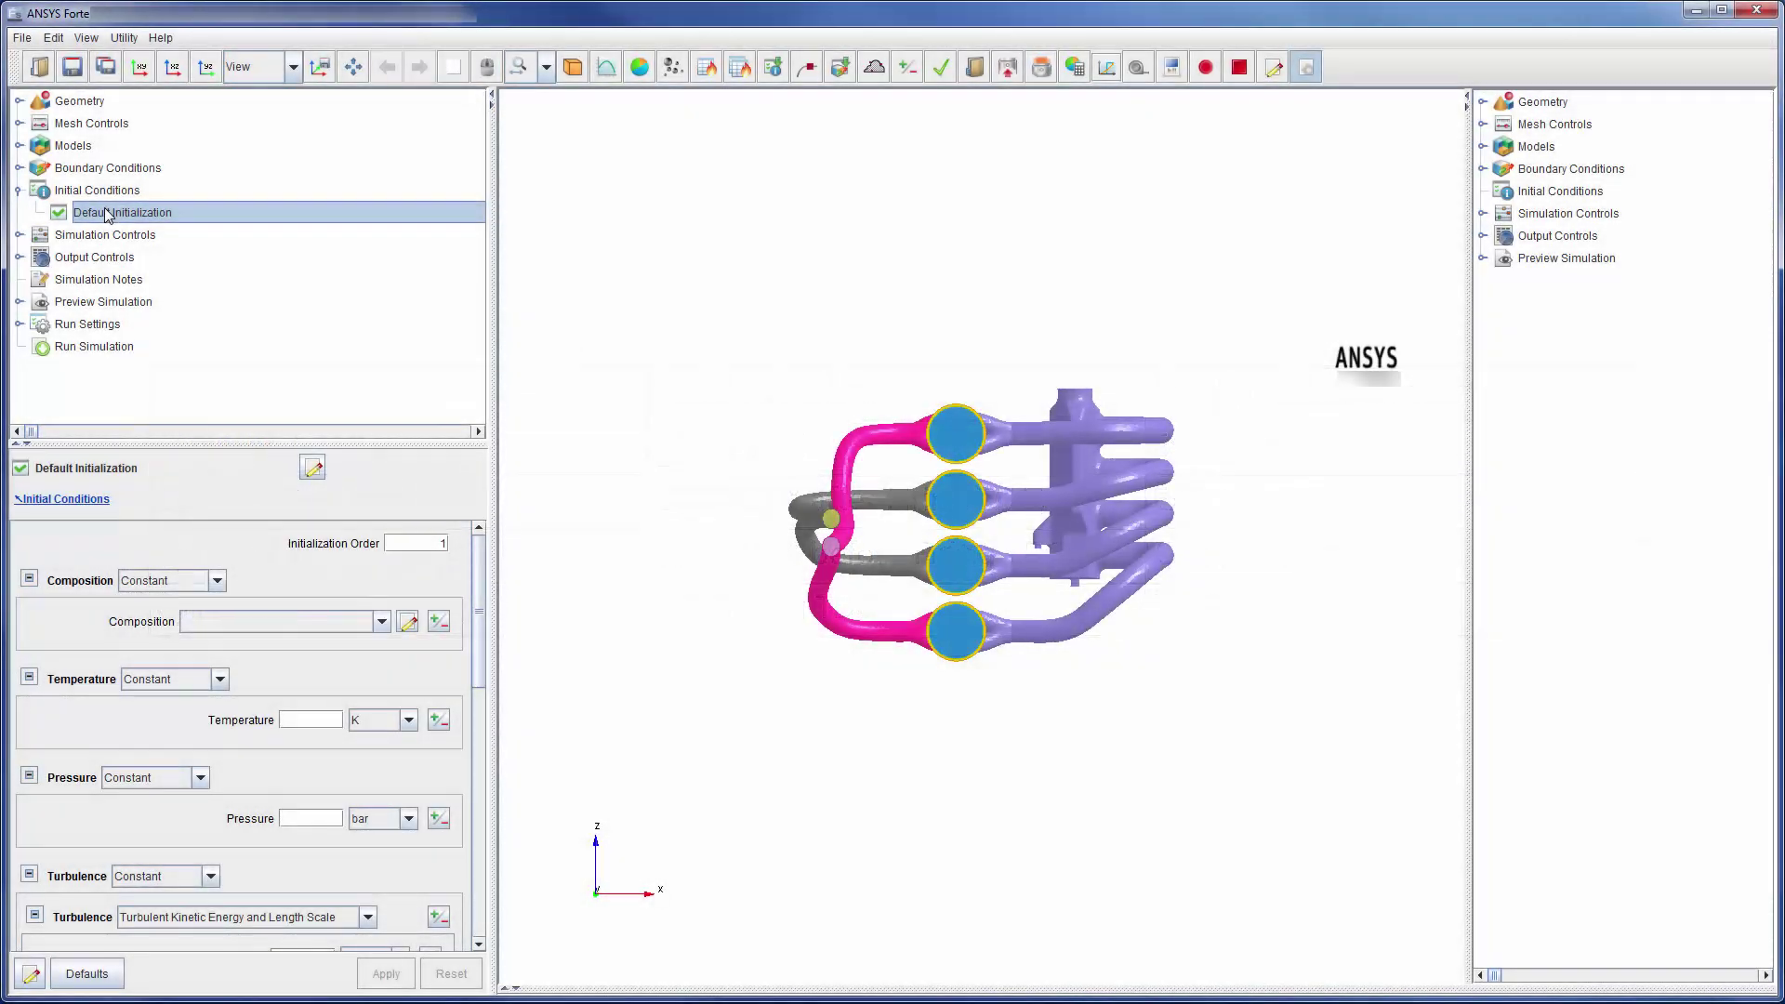
pyautogui.click(443, 544)
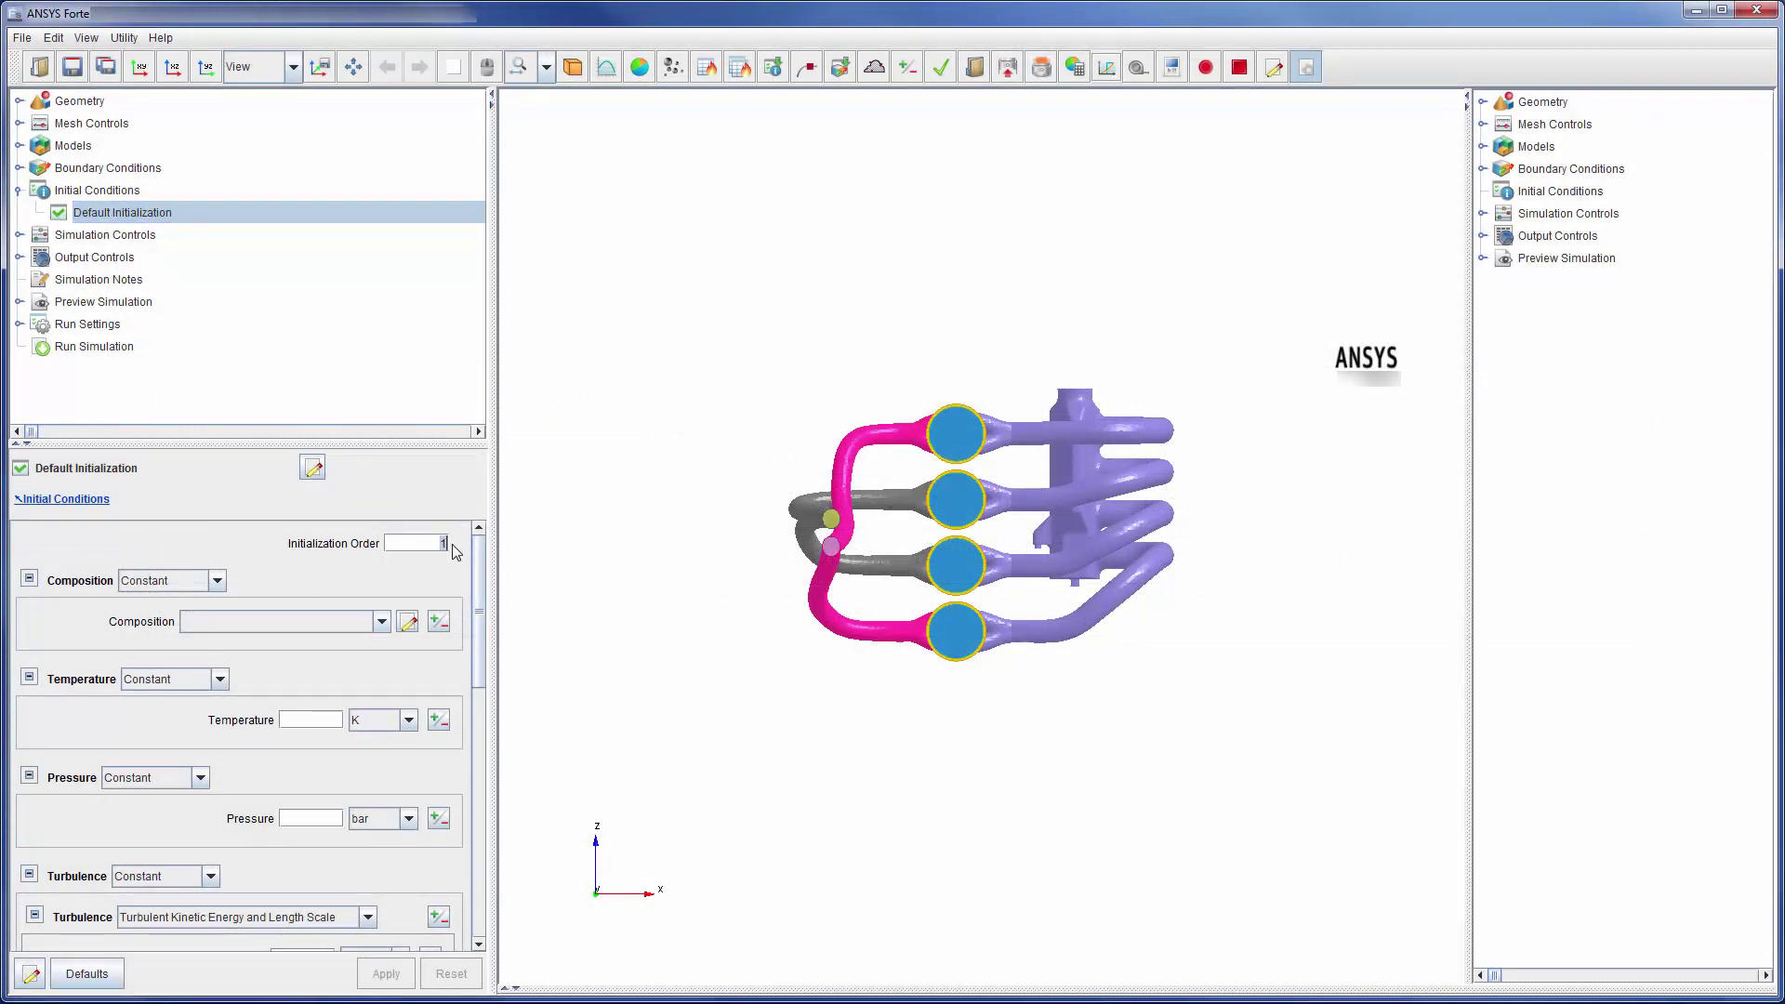
pyautogui.press('BackSpace')
pyautogui.write('2')
pyautogui.click(376, 623)
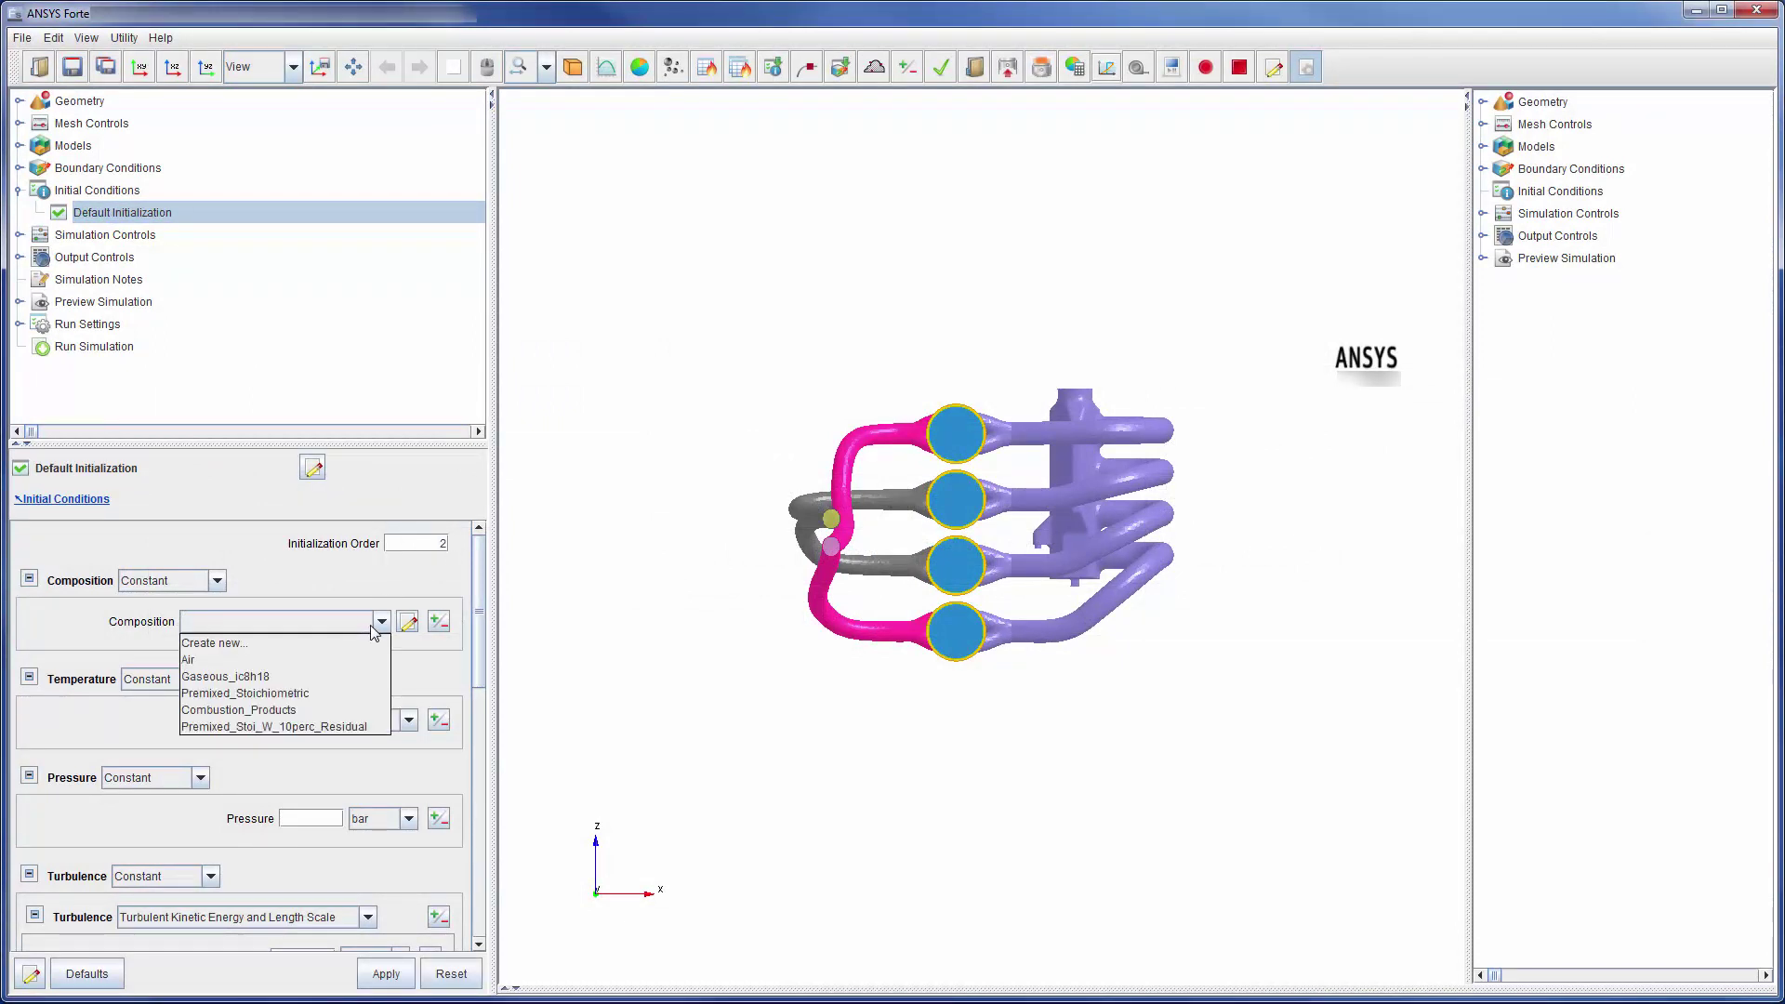
pyautogui.click(364, 711)
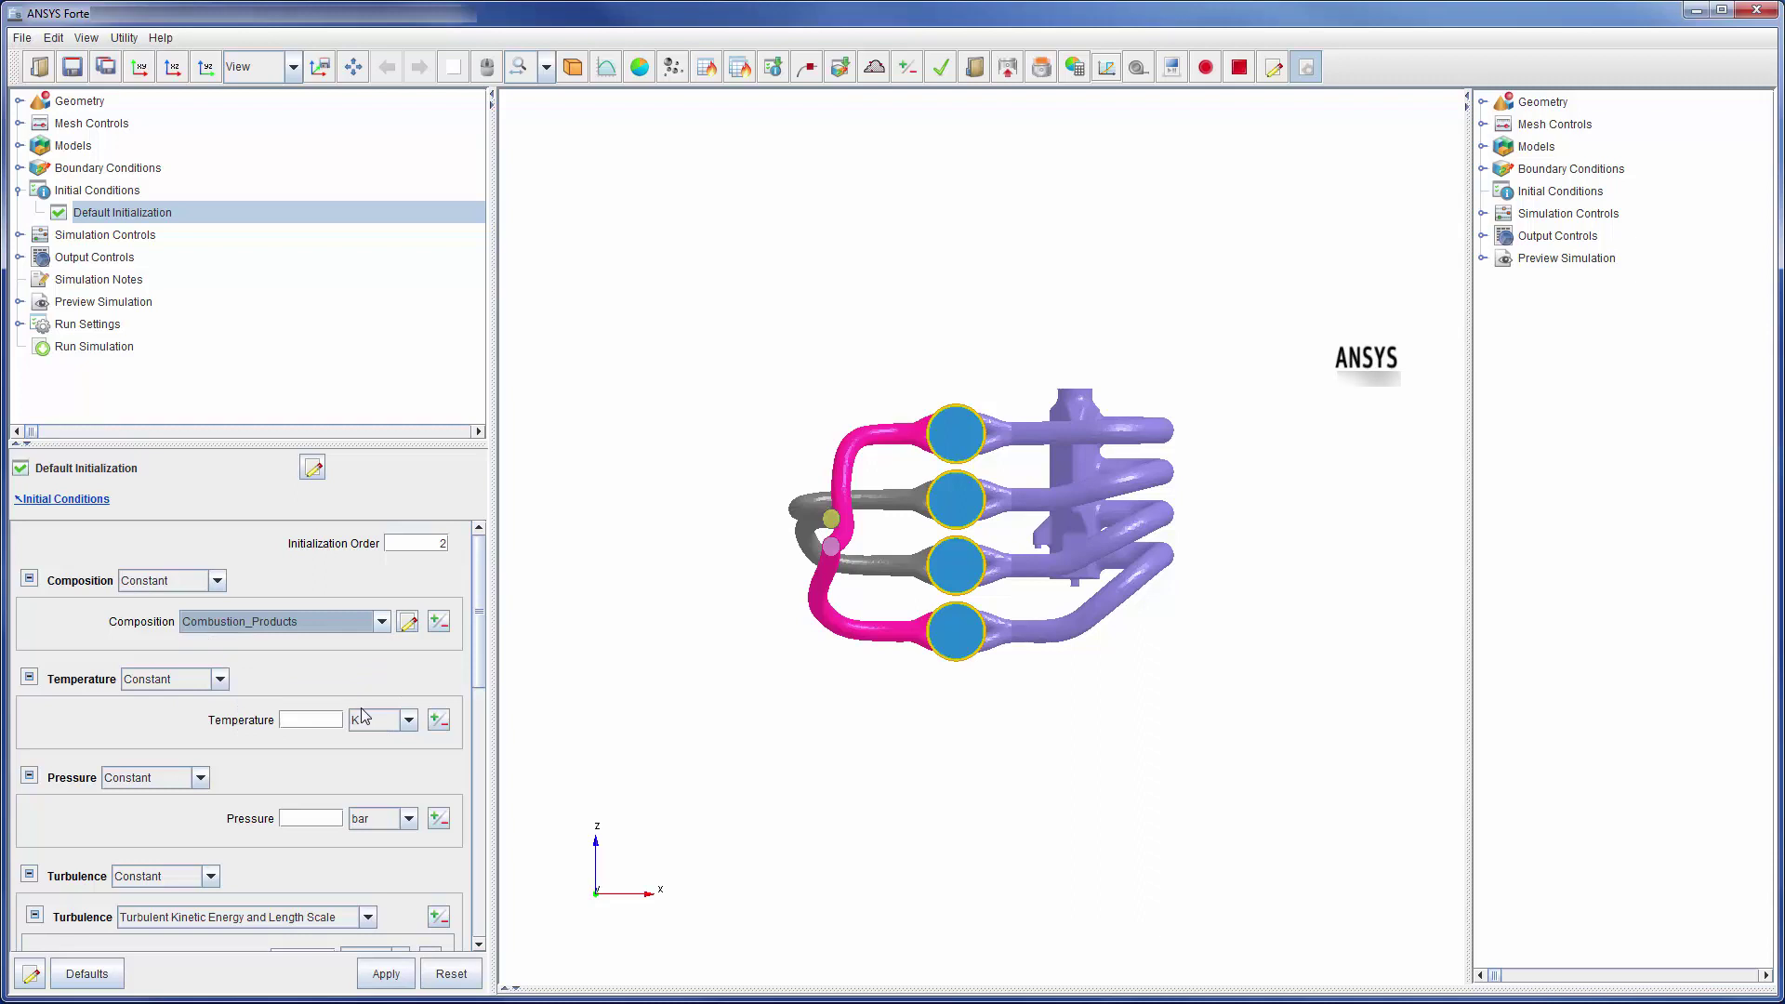
# Step: Set the default initialization's temperature to 2000 K and pressure to 20 bar, and apply the settings
pyautogui.click(309, 721)
pyautogui.write('2000')
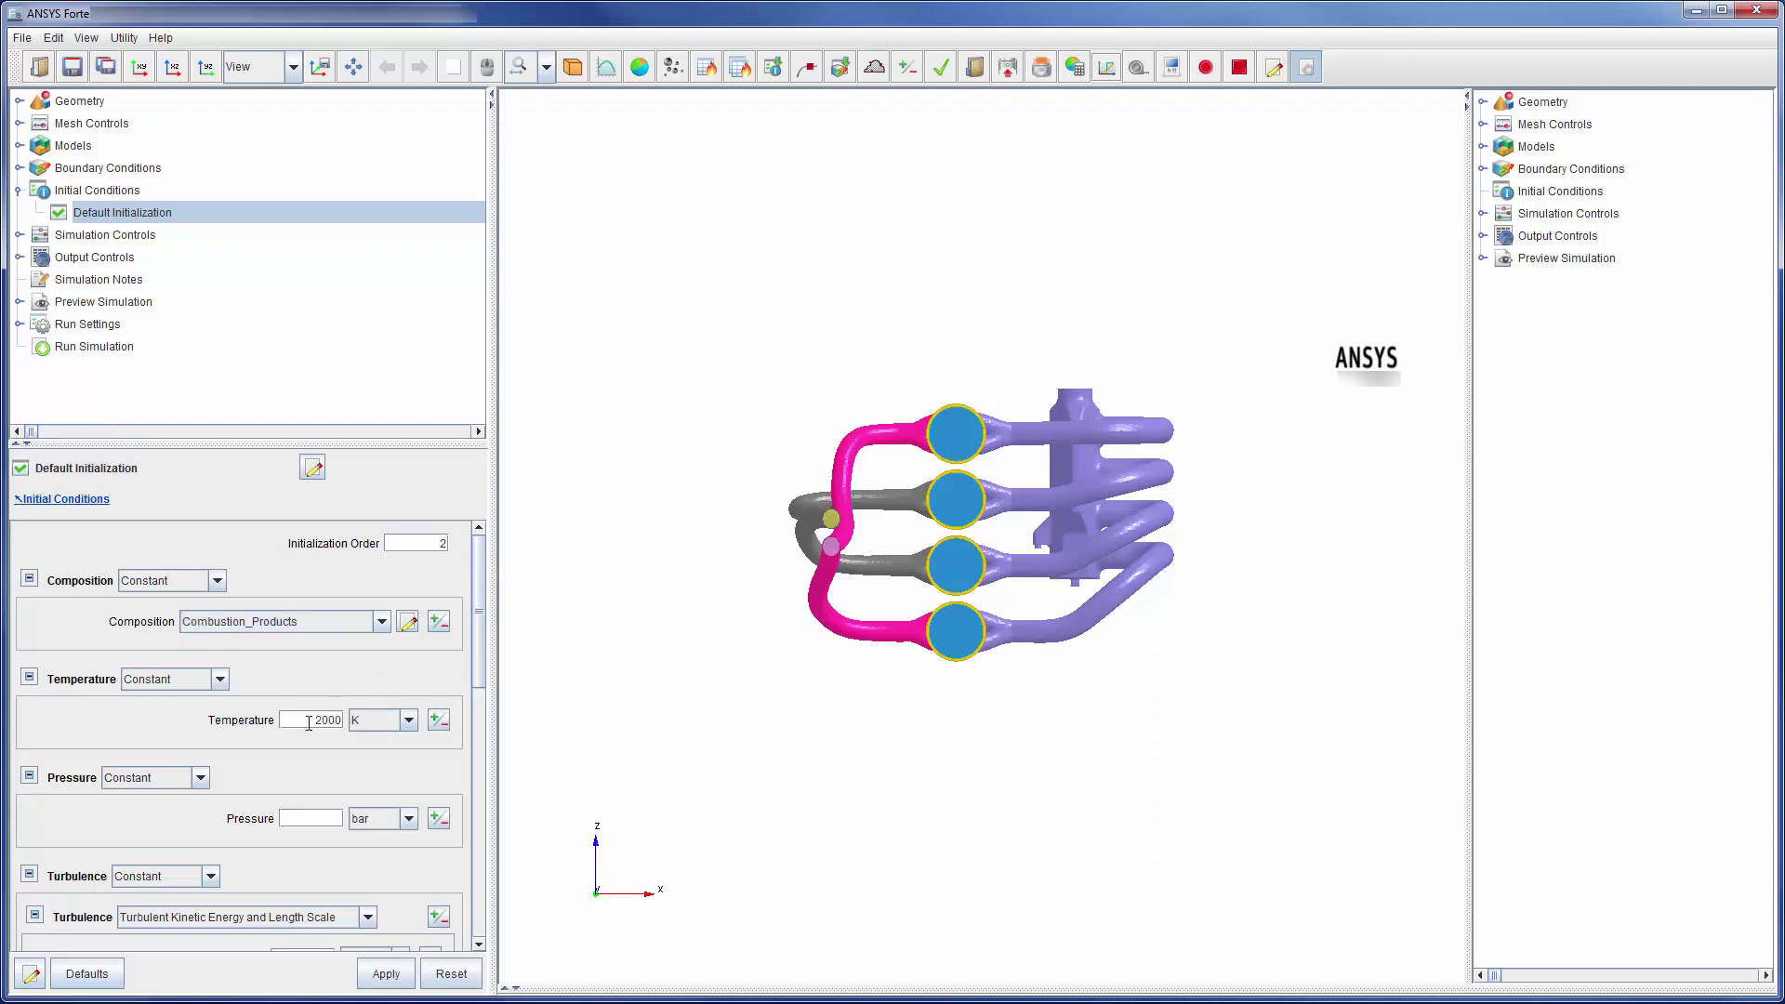
pyautogui.click(320, 819)
pyautogui.write('20')
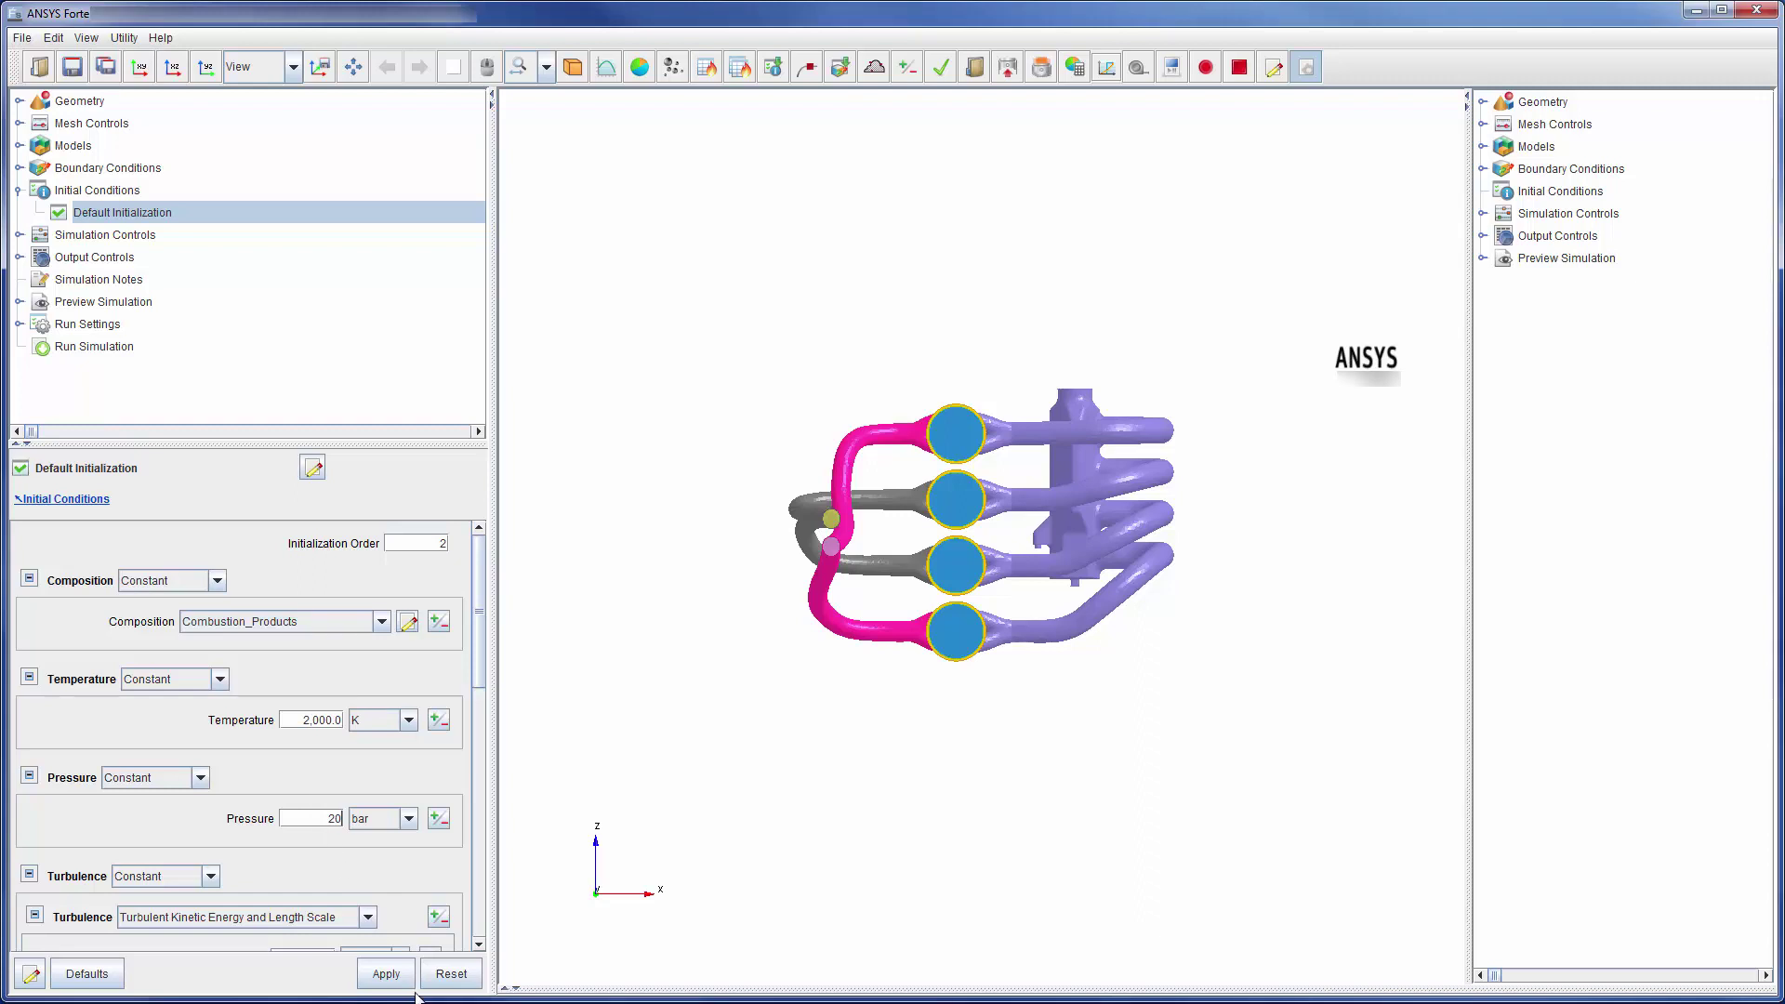
pyautogui.click(383, 975)
# Step: Add a new initial condition region named Chamber-2
pyautogui.click(123, 192)
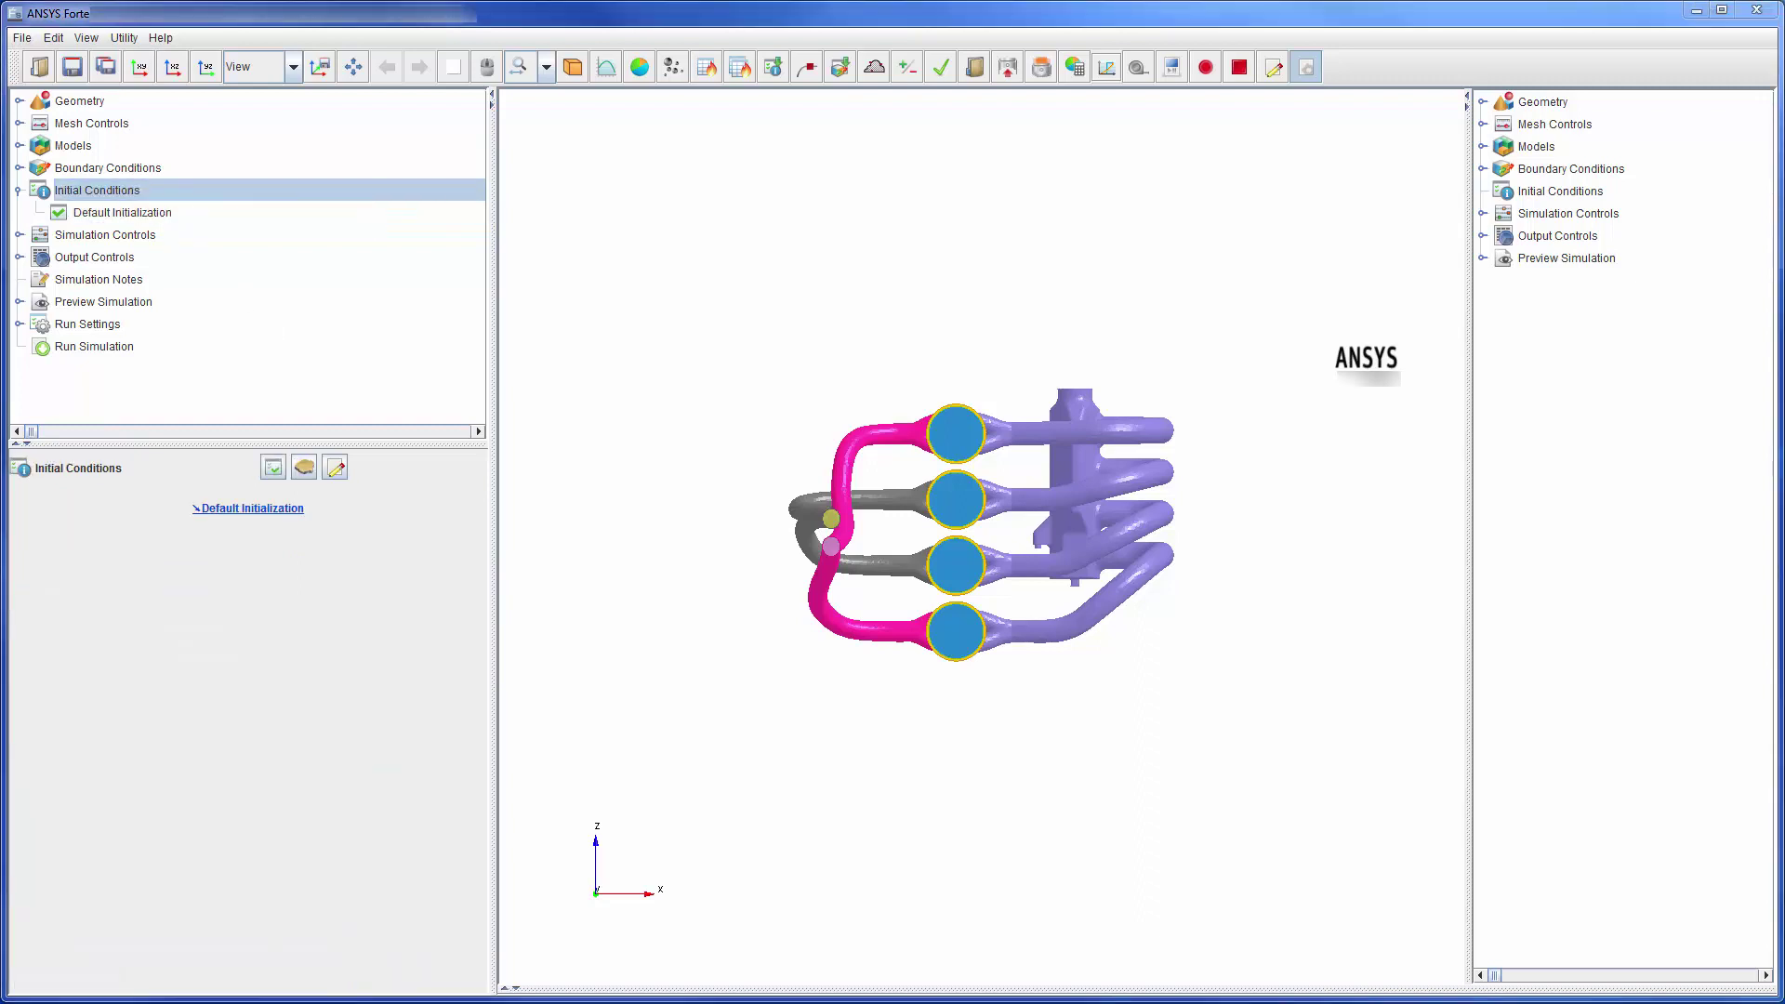
pyautogui.click(304, 468)
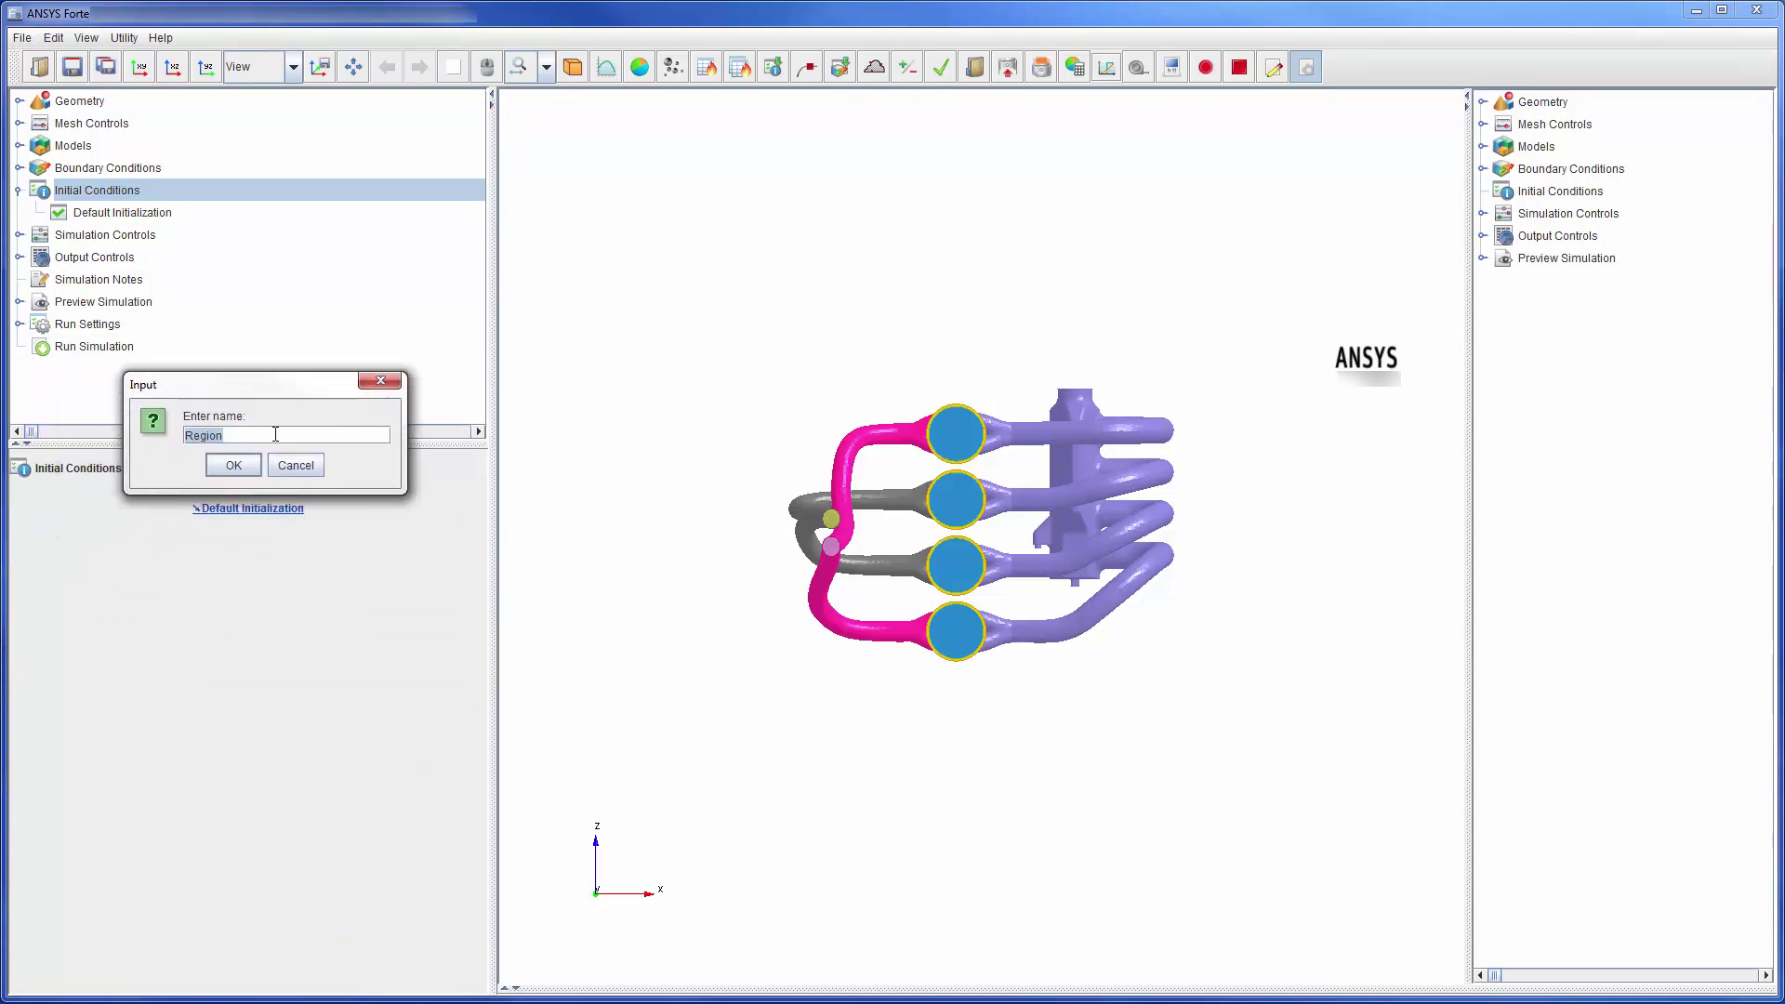
pyautogui.press('Return')
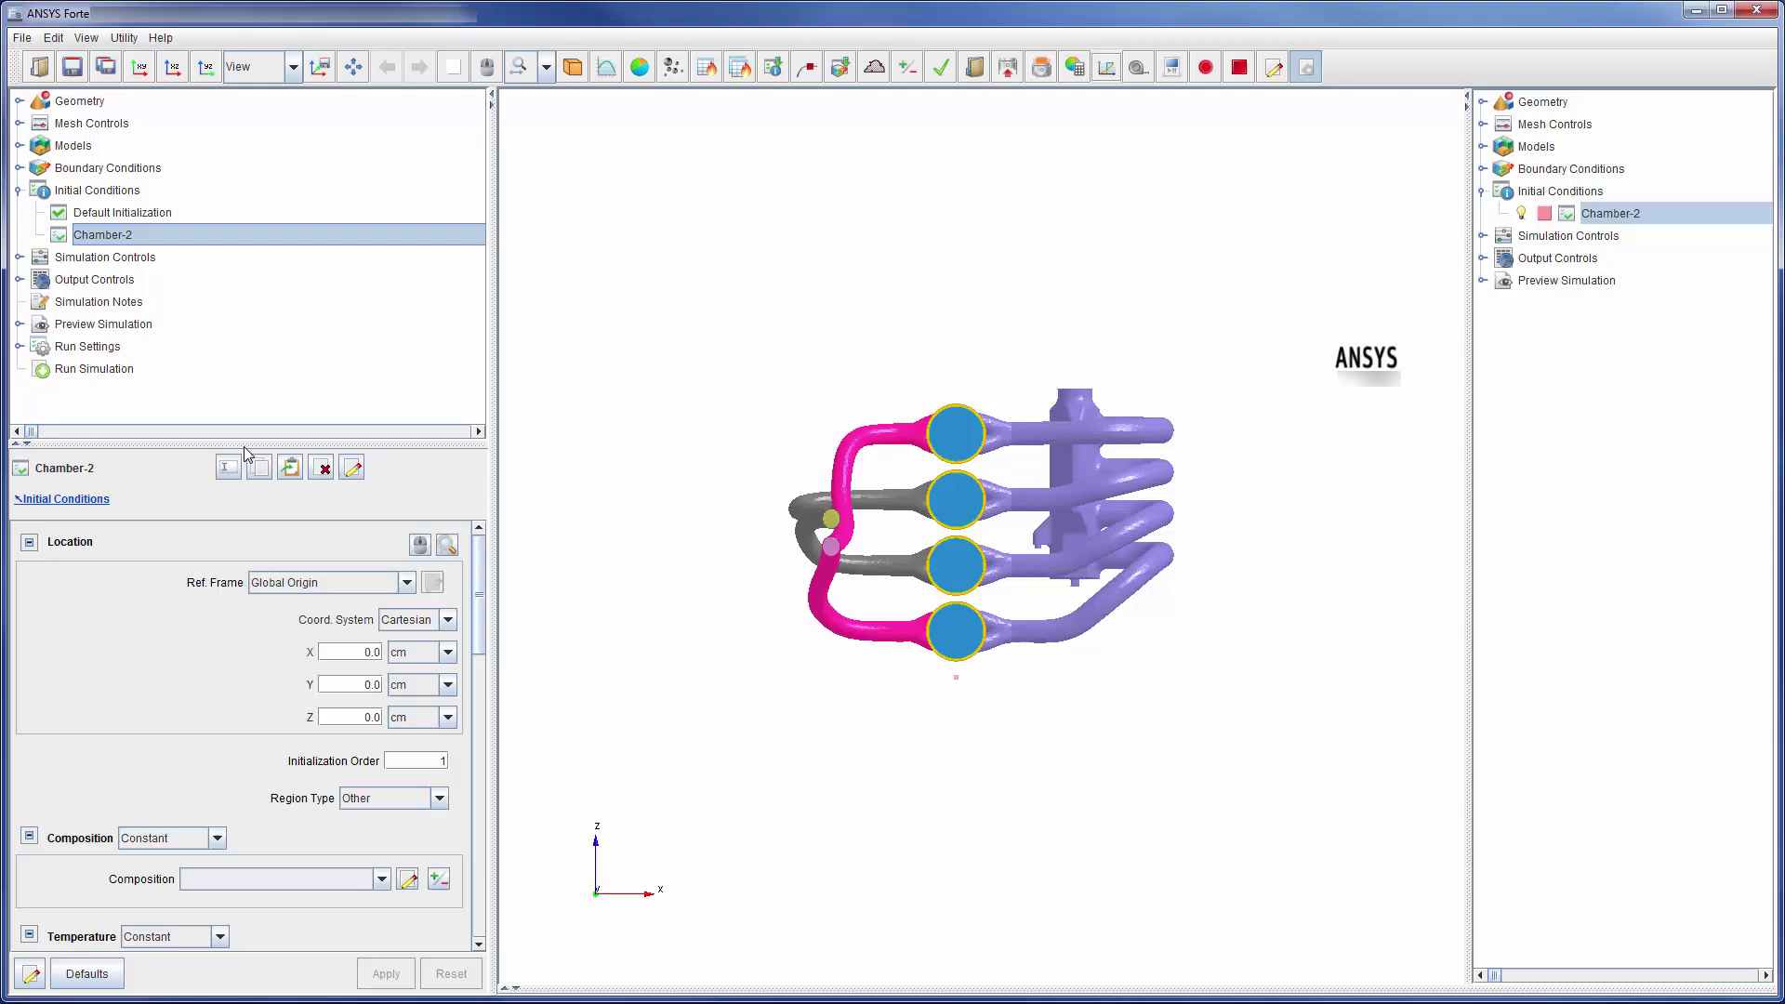
# Step: Locate Chamber-2 relative to reference frame Frame-C2 with a Y coordinate of 1 cm
pyautogui.click(405, 583)
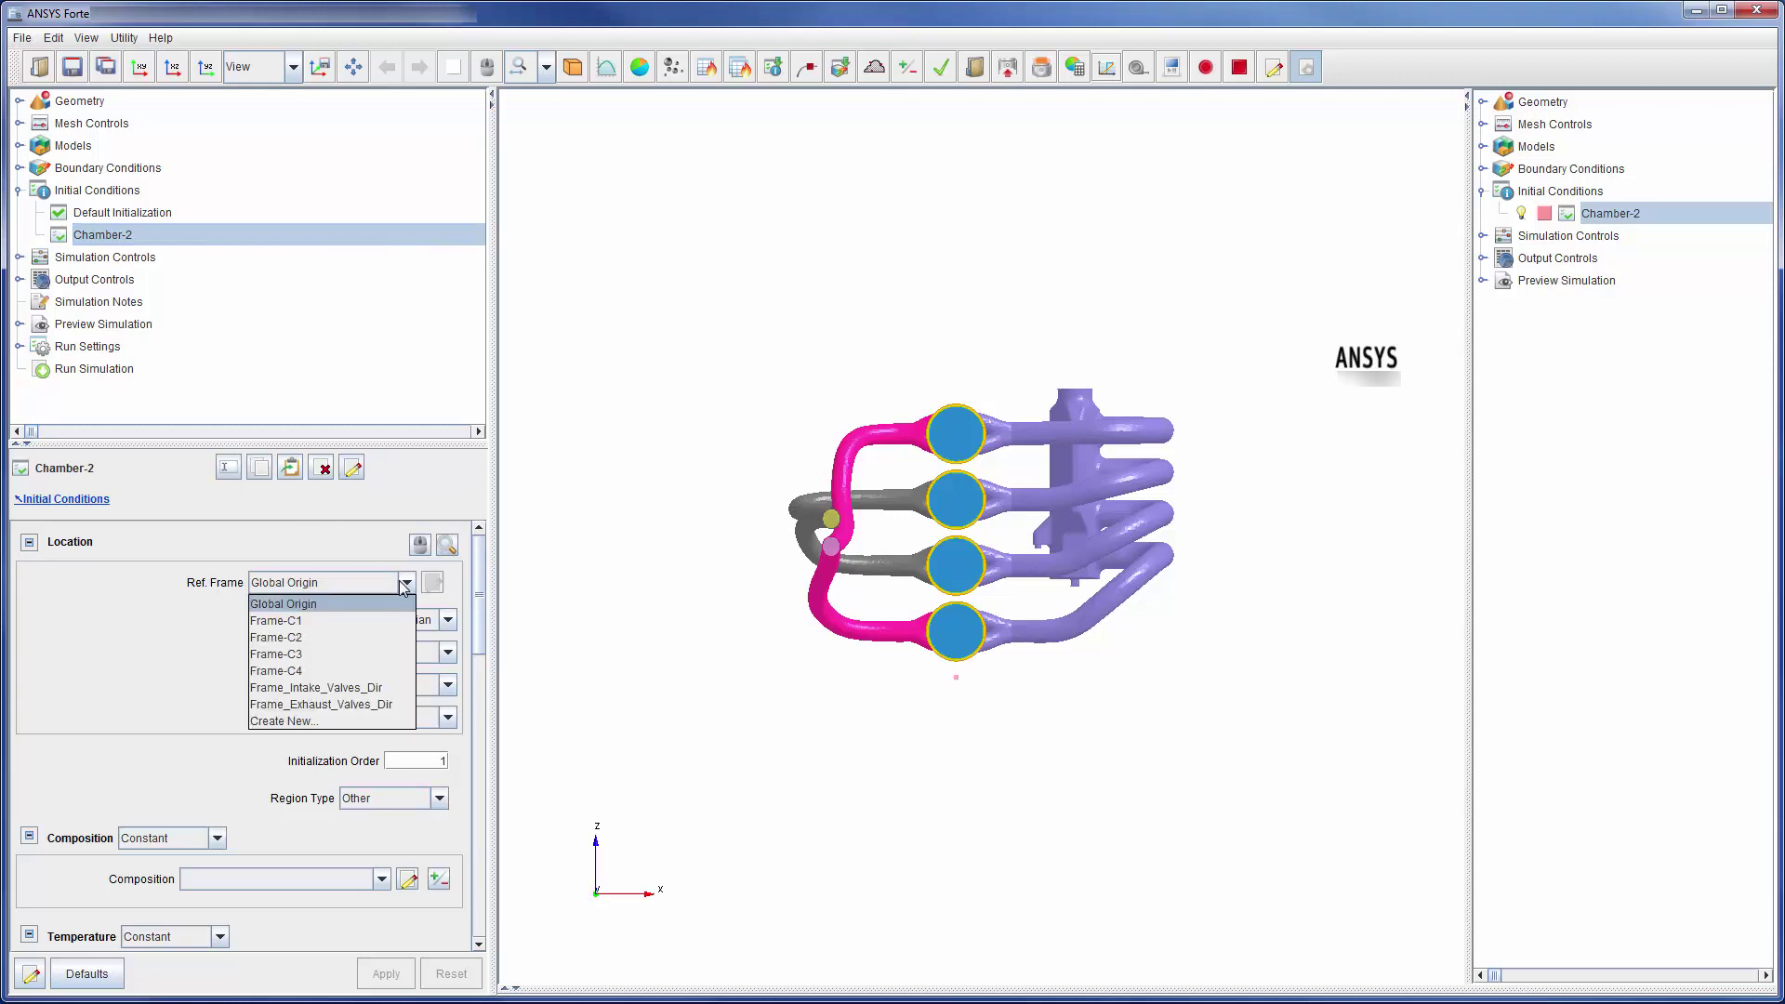
pyautogui.click(371, 637)
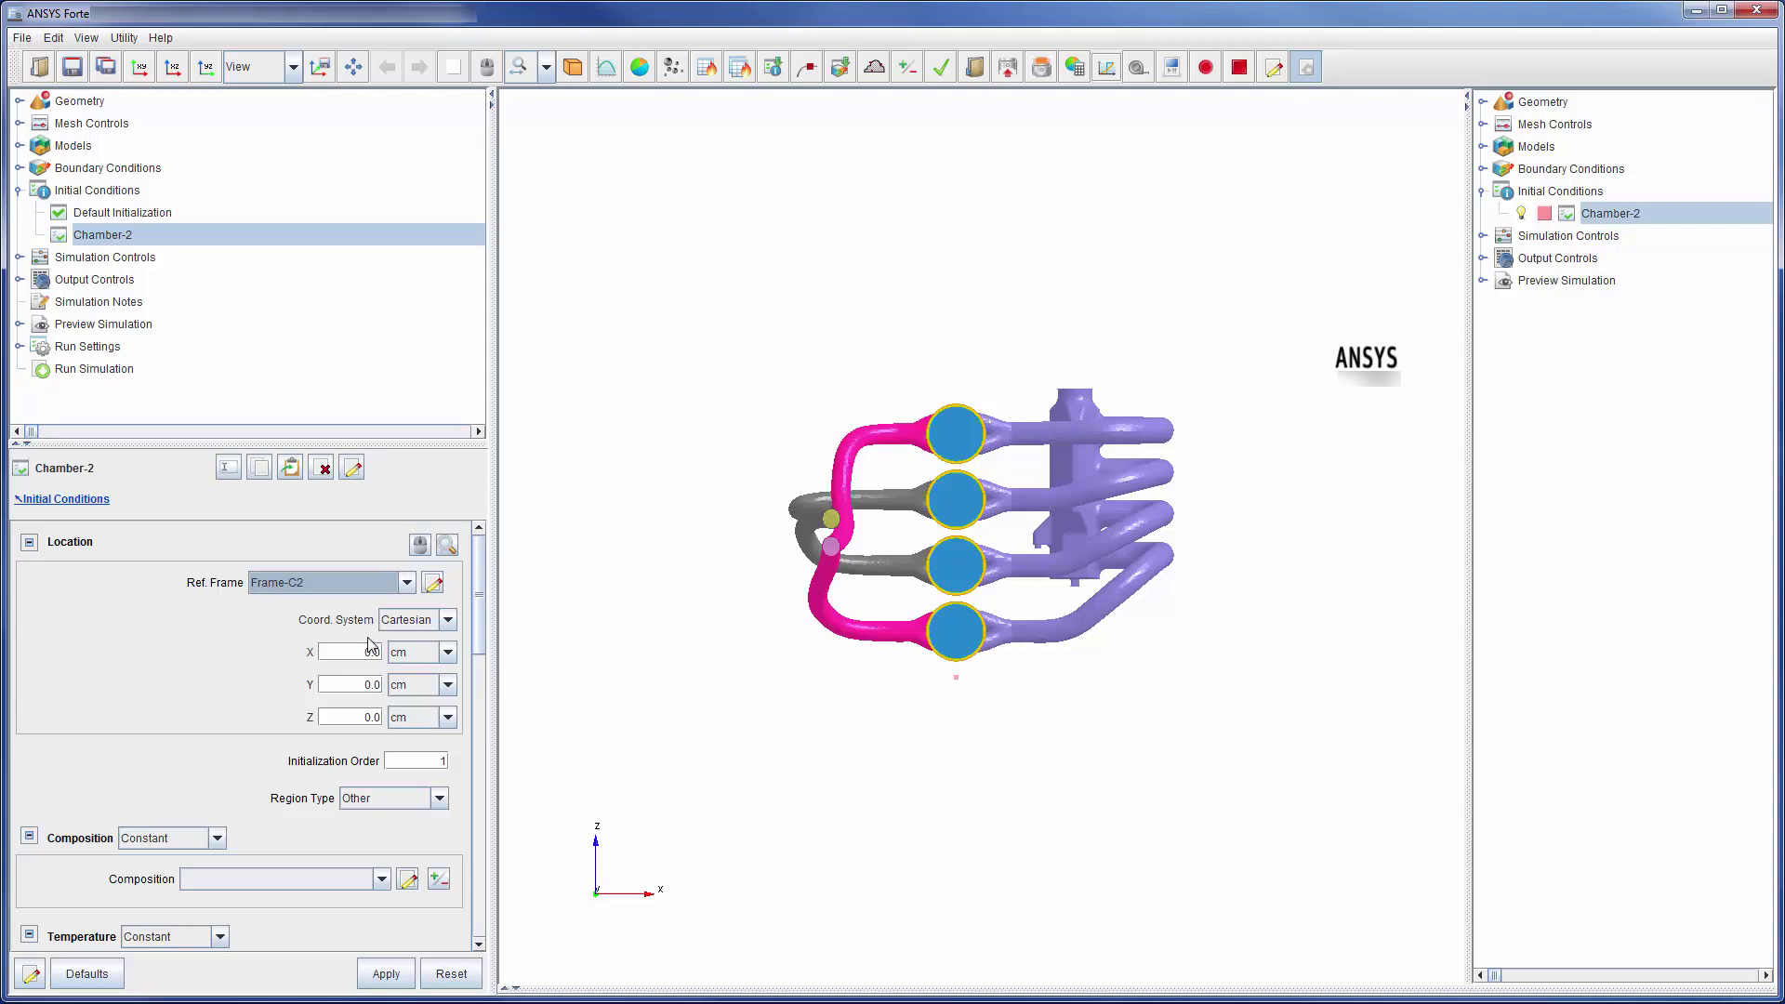
pyautogui.doubleClick(367, 685)
pyautogui.write('1')
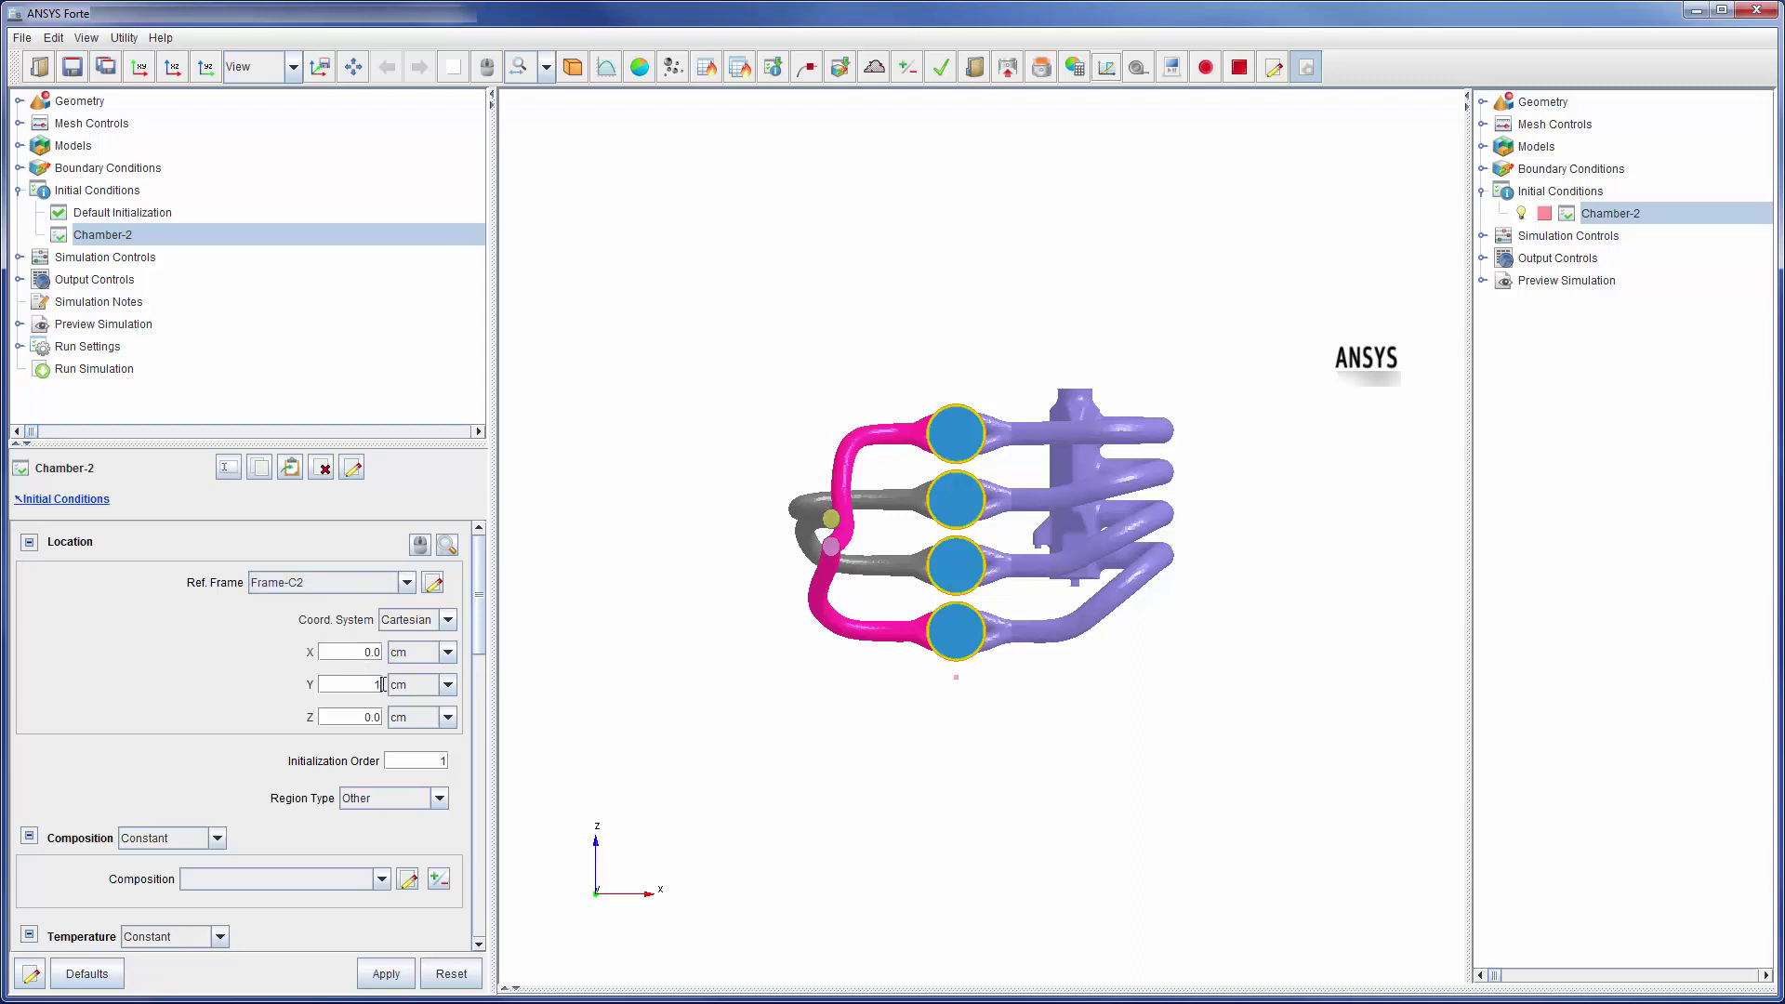
# Step: Set Chamber-2's initialization order to 3 and its composition to Combustion_Products
pyautogui.doubleClick(443, 761)
pyautogui.write('3')
pyautogui.click(382, 878)
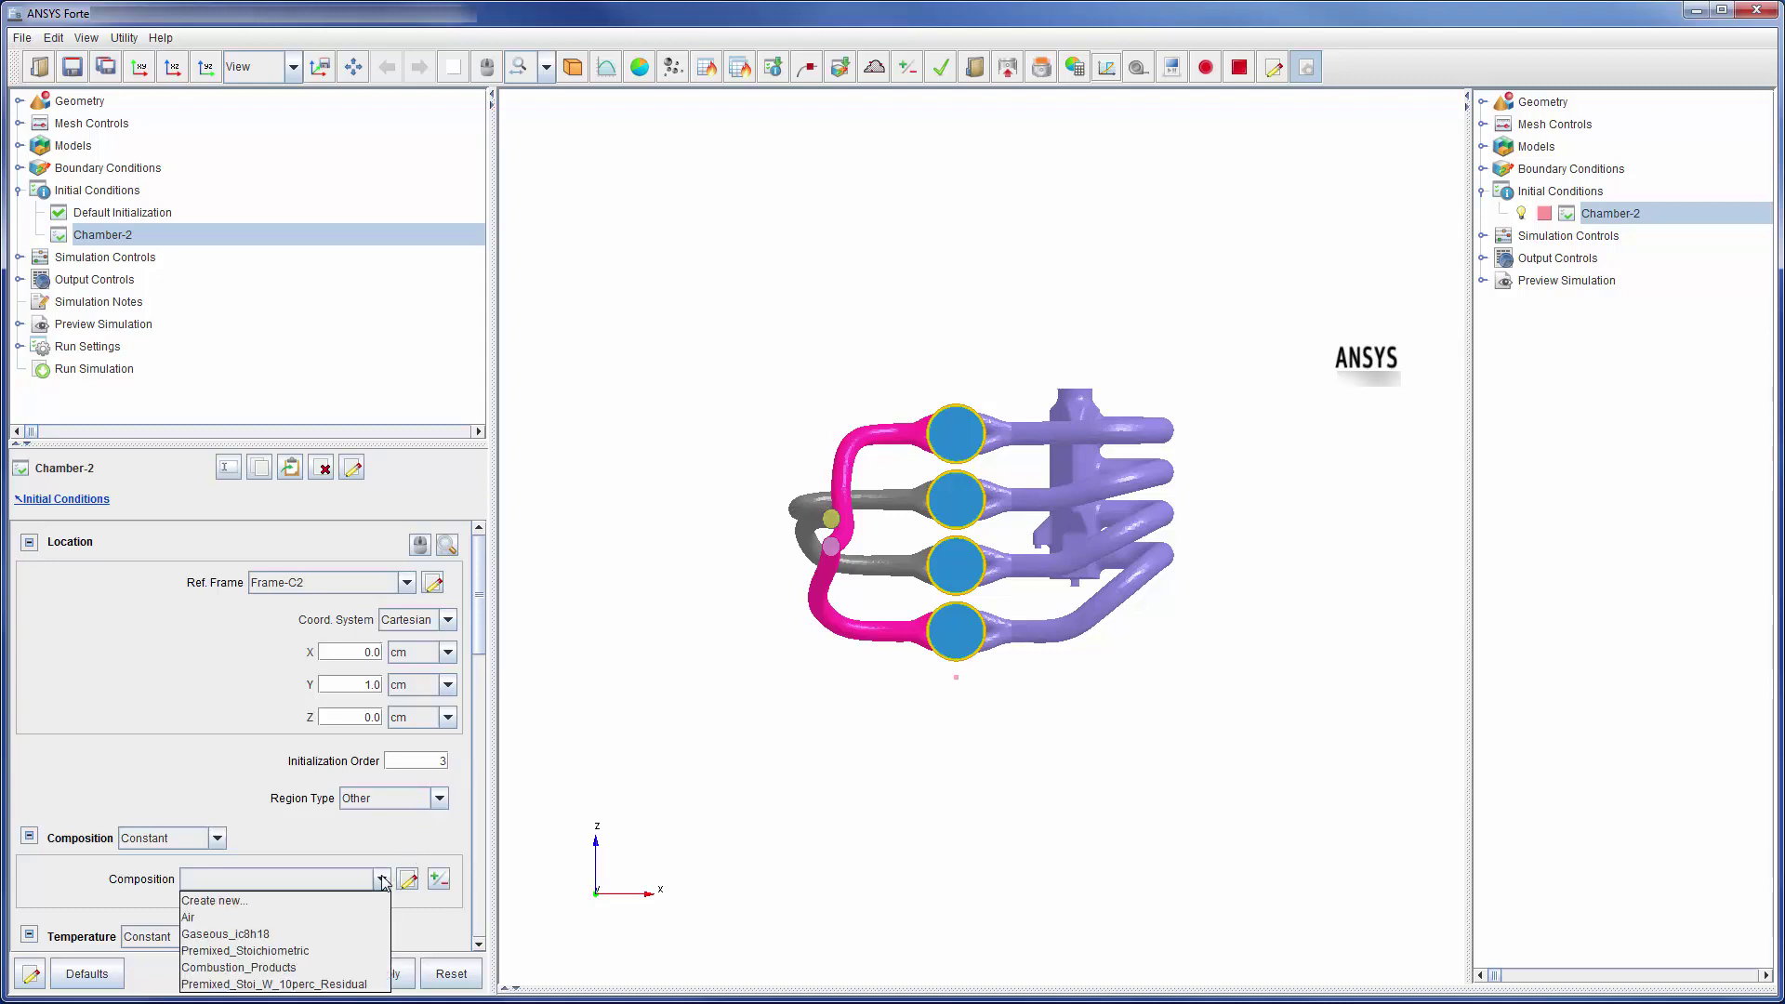
pyautogui.click(349, 967)
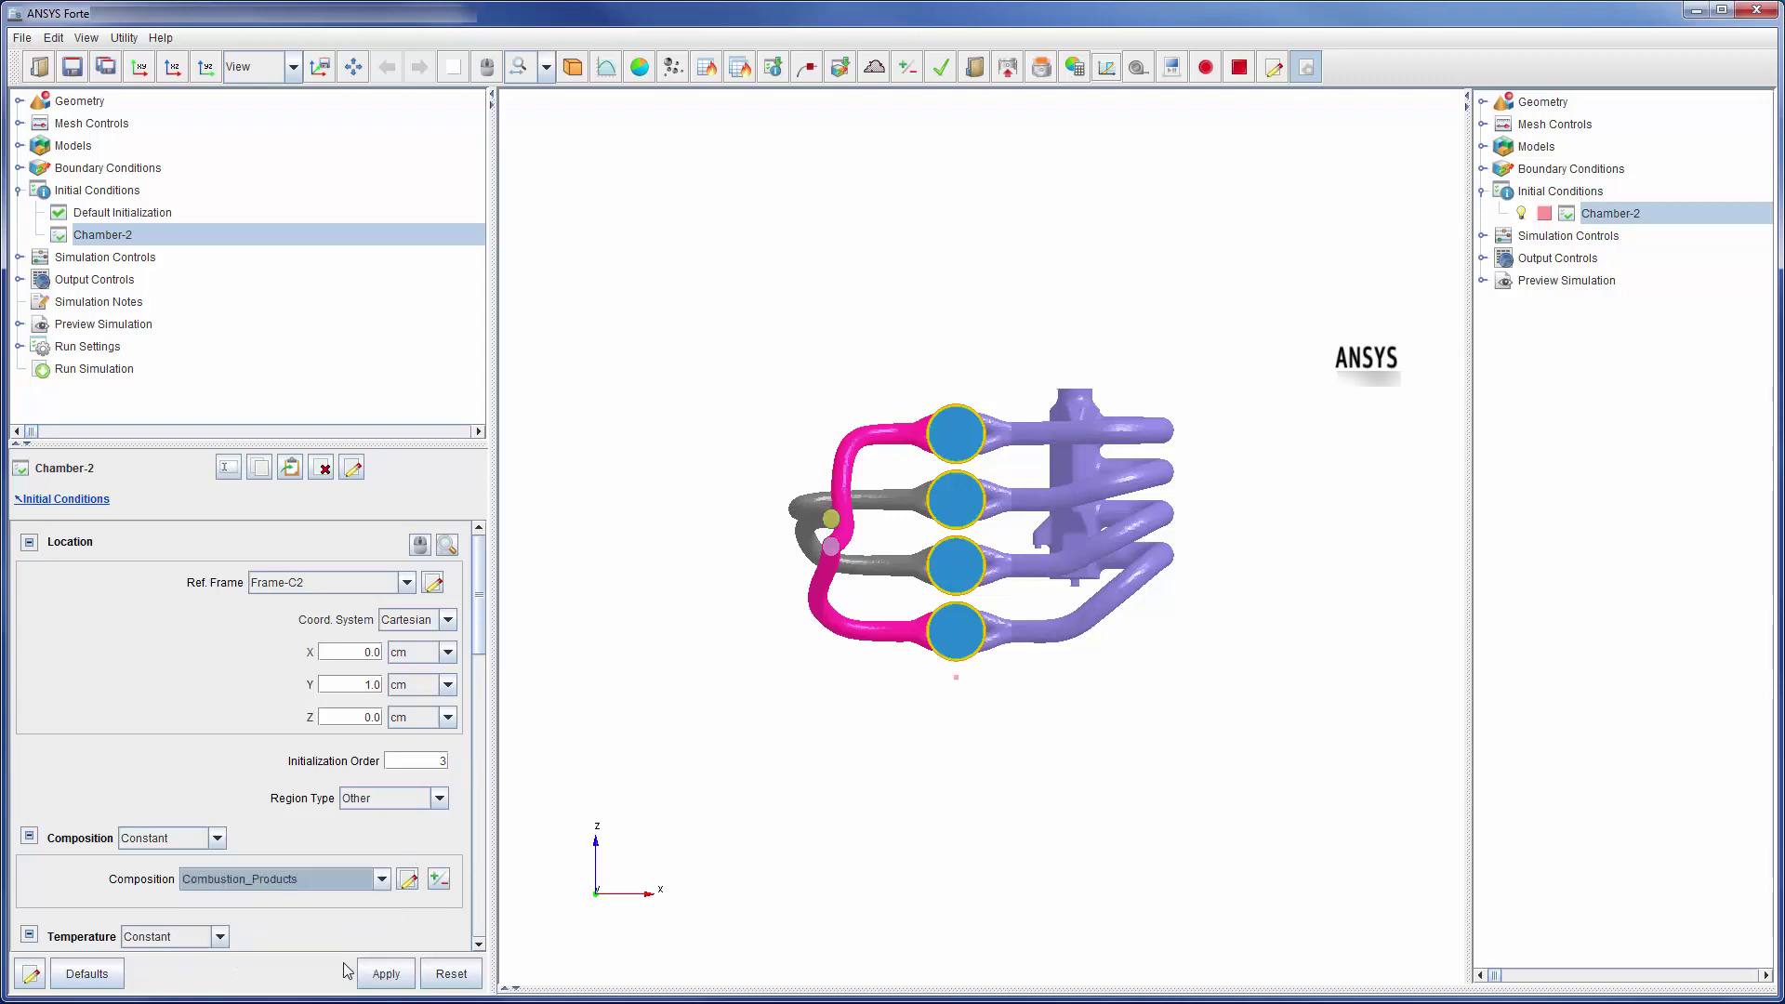
# Step: Set Chamber-2's temperature to 1200 K and pressure to 1.5 bar, and apply the settings
pyautogui.moveTo(479, 620); pyautogui.dragTo(474, 718)
pyautogui.click(332, 640)
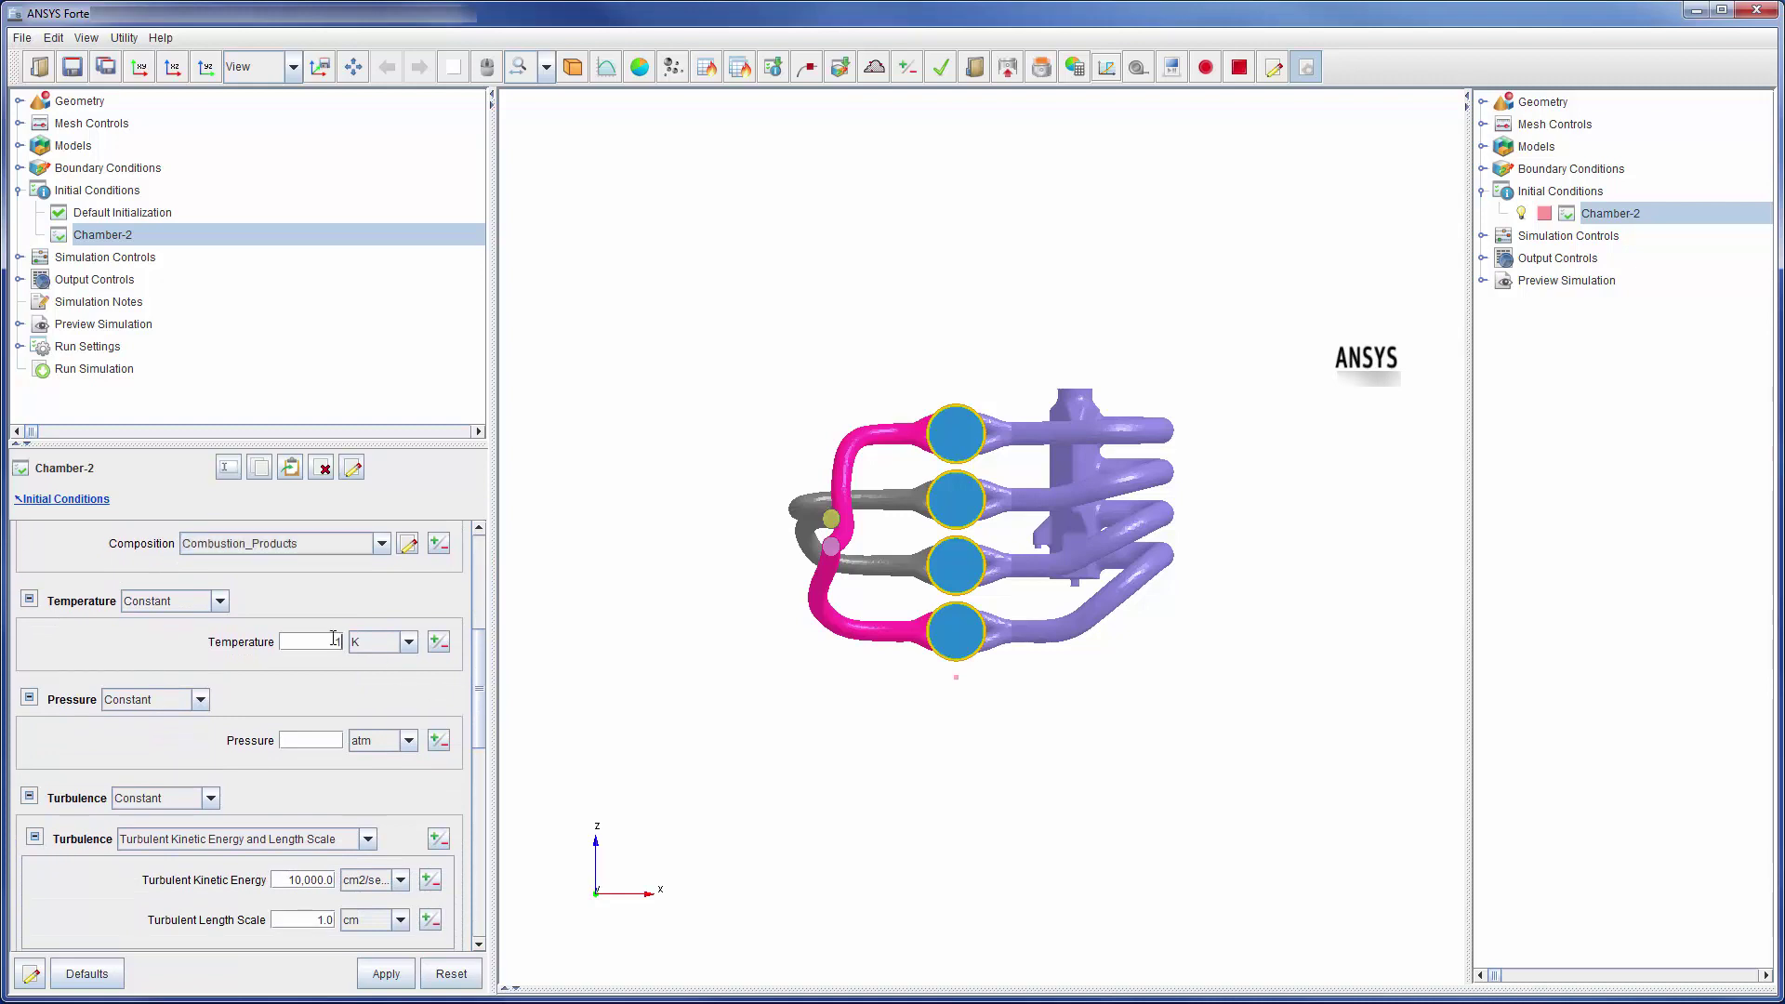
pyautogui.write('1200')
pyautogui.click(315, 736)
pyautogui.write('1.5')
pyautogui.click(409, 744)
pyautogui.click(406, 828)
pyautogui.click(395, 973)
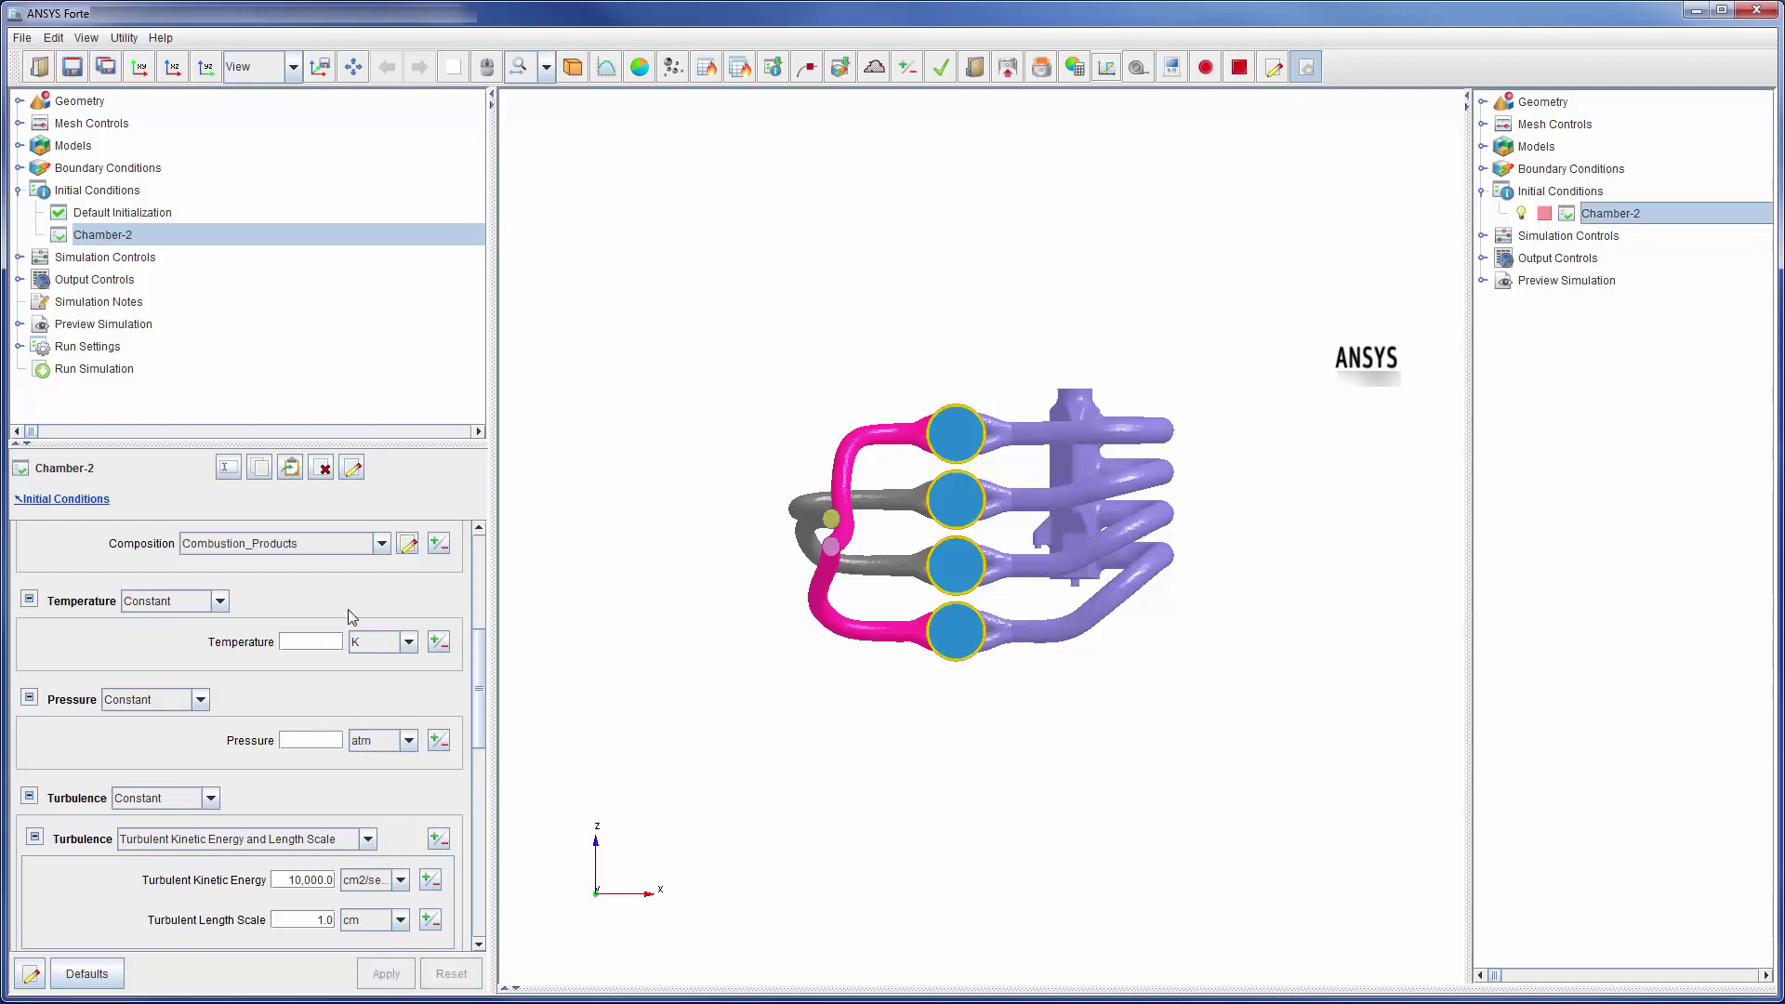
# Step: Duplicate the Chamber-2 initial condition as Chamber-3
pyautogui.click(290, 469)
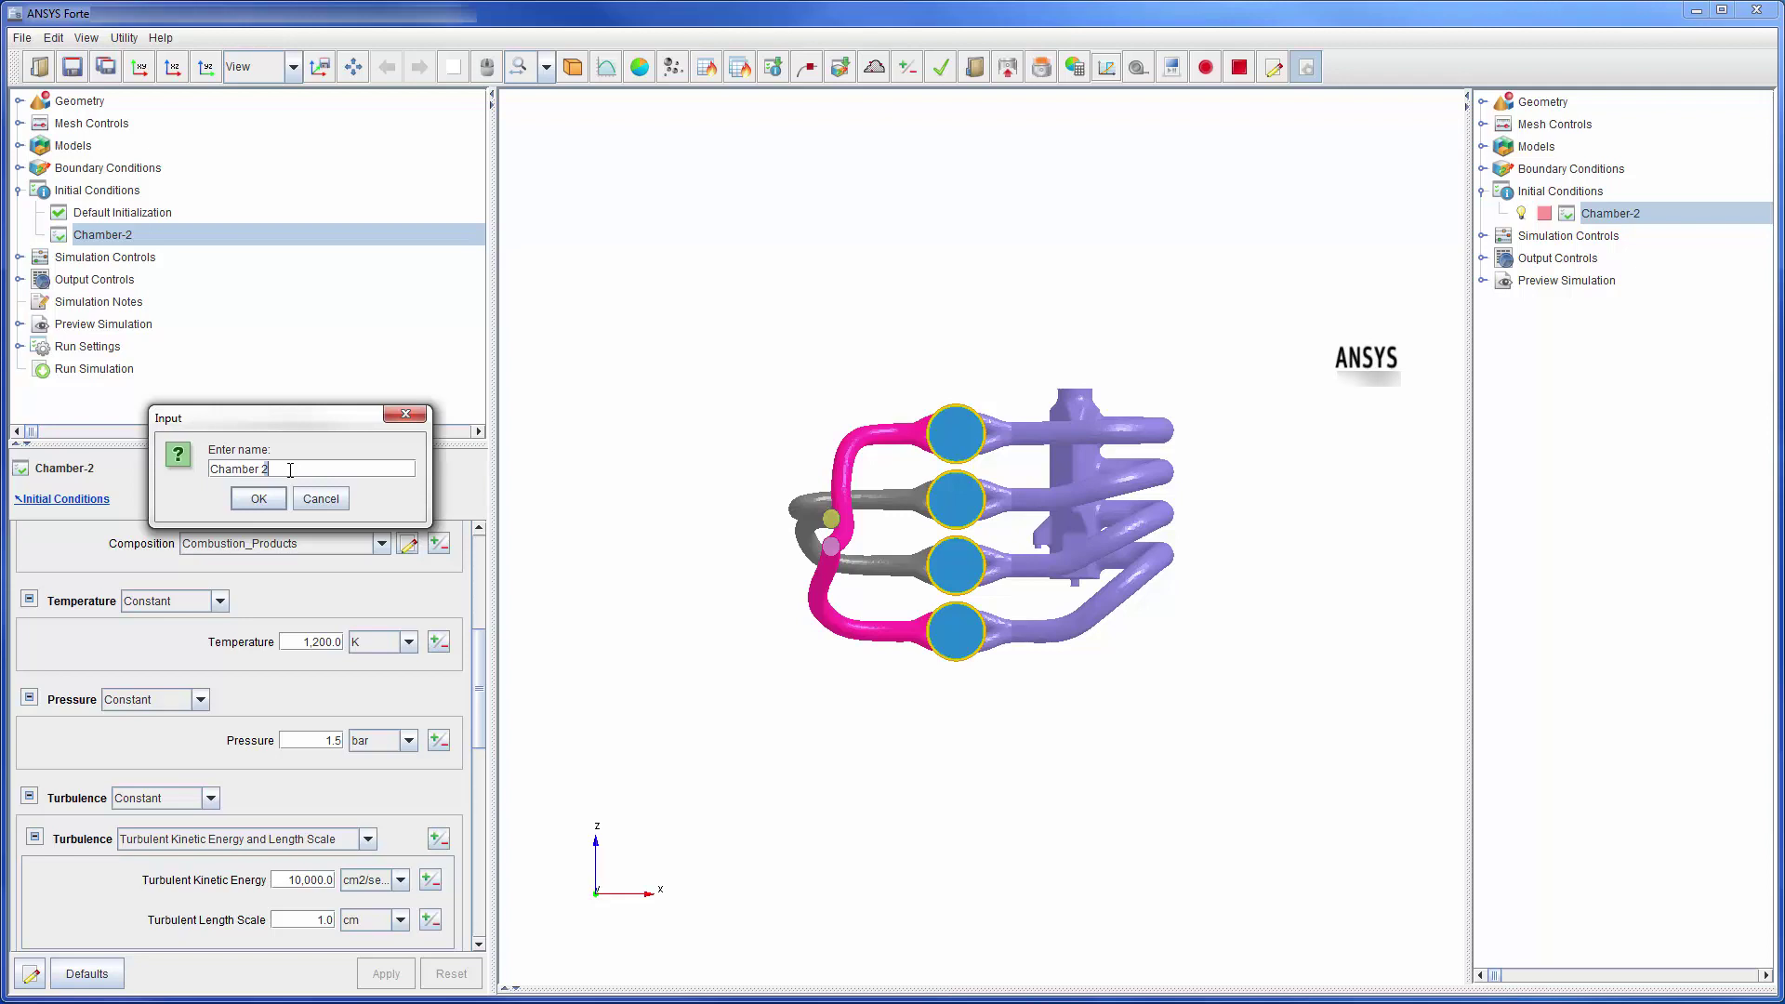
pyautogui.press('BackSpace')
pyautogui.write('3')
pyautogui.click(258, 498)
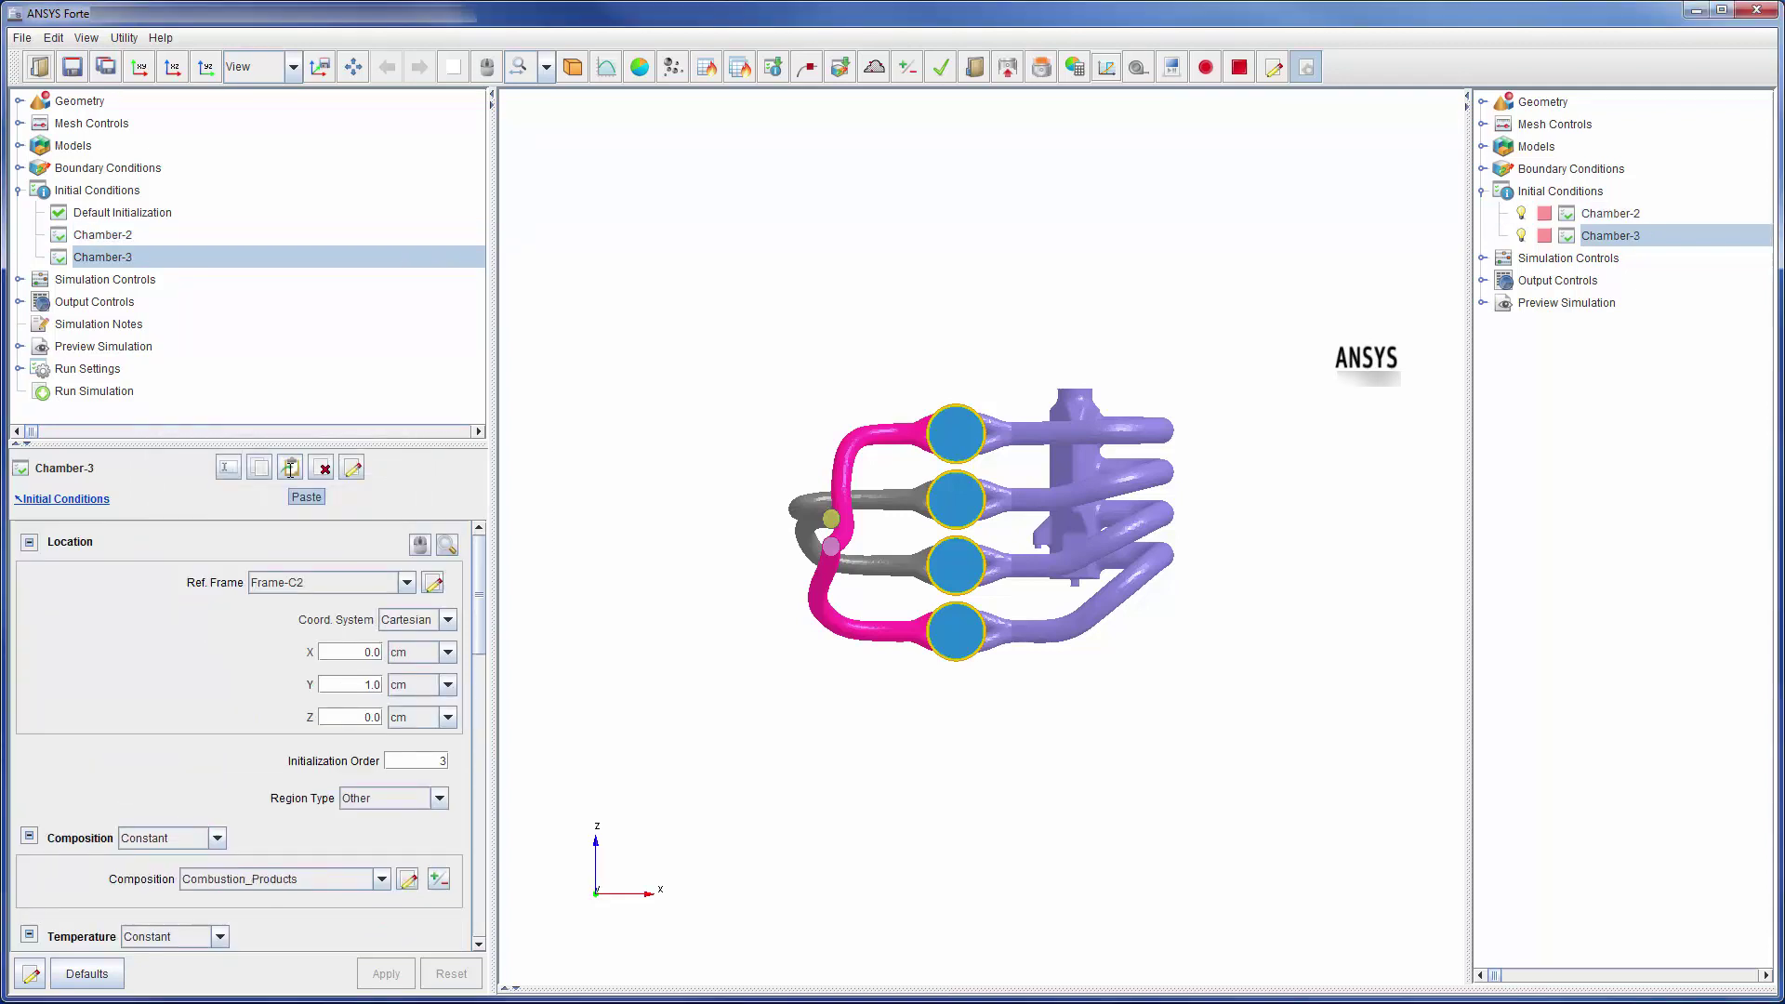
# Step: Give Chamber-3 the reference frame Frame-C3, initialization order 4 and composition Premixed_Stoichiometric
pyautogui.click(407, 583)
pyautogui.click(360, 646)
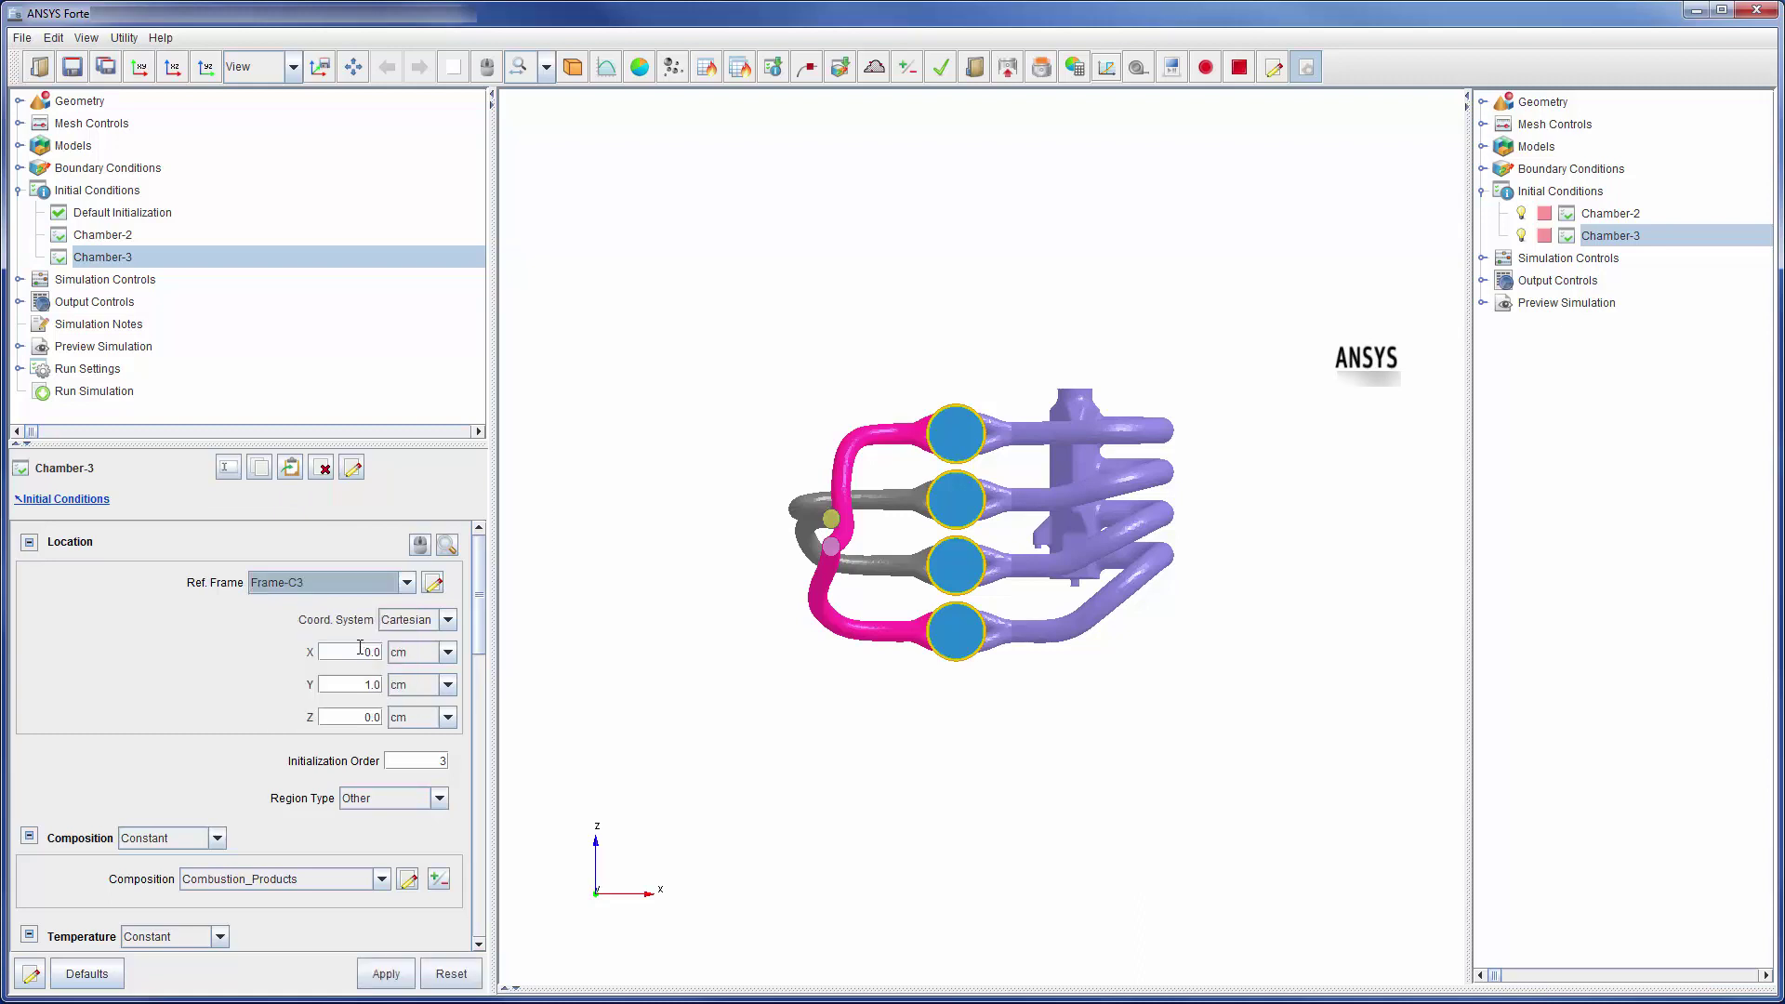
pyautogui.doubleClick(443, 761)
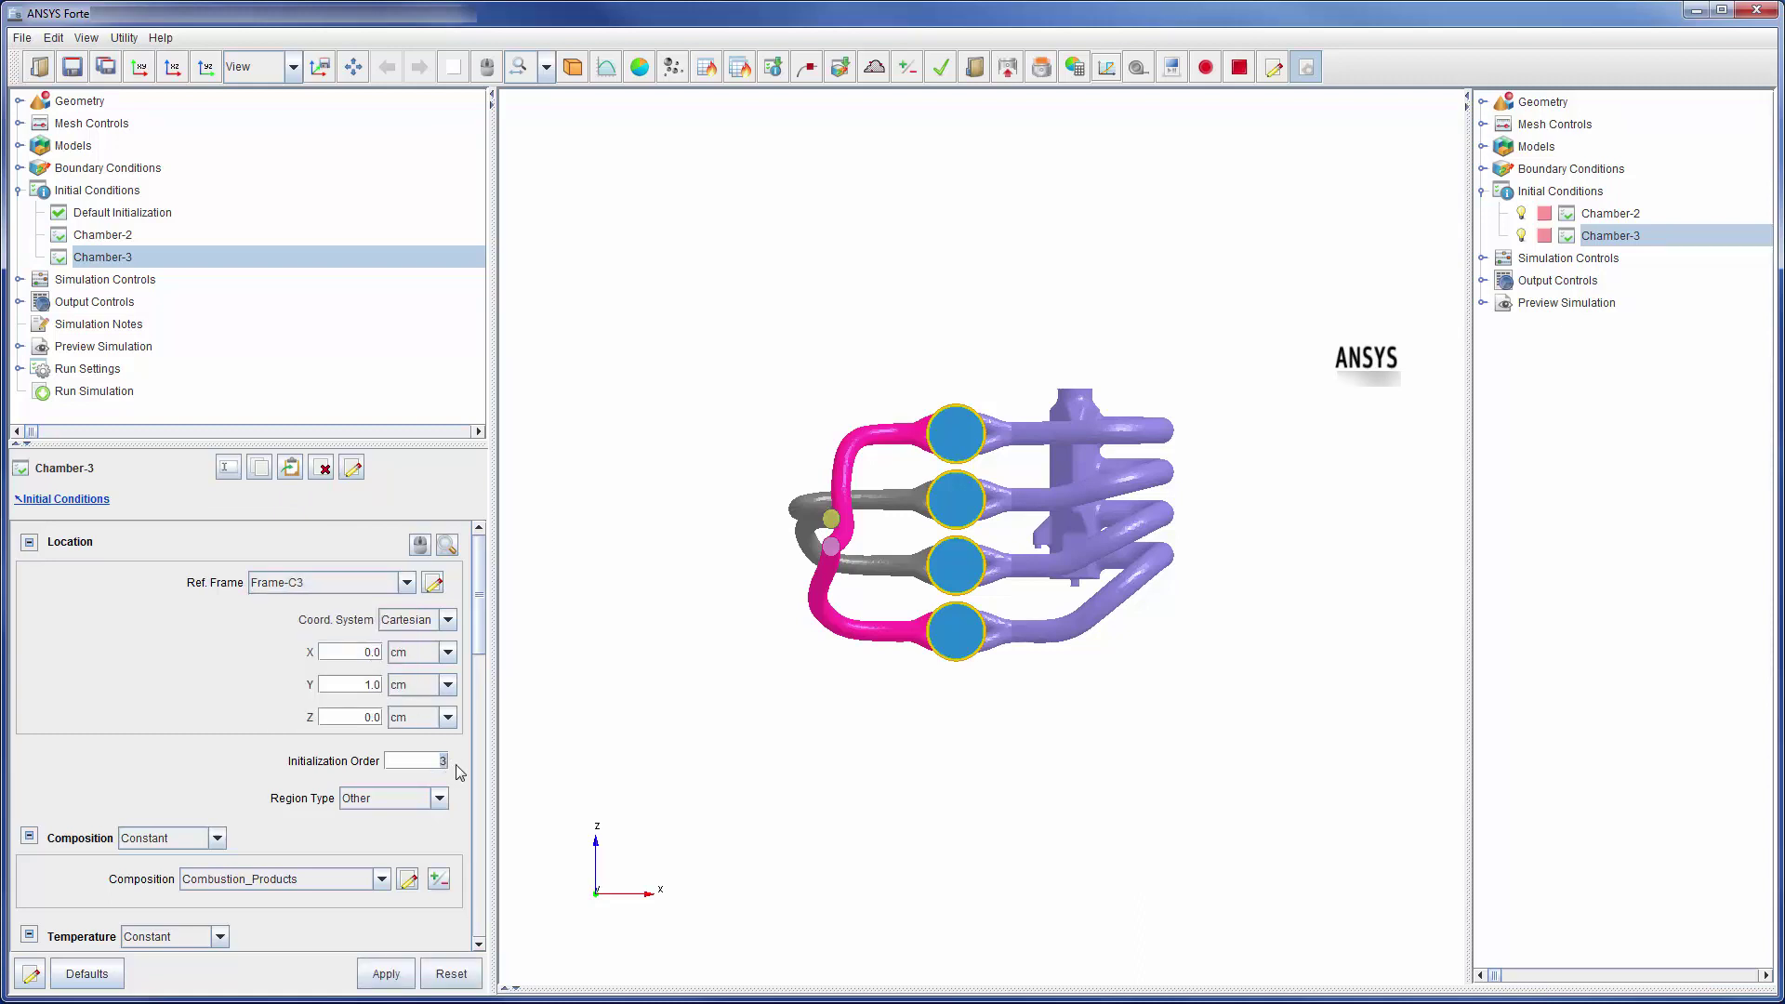
pyautogui.click(381, 878)
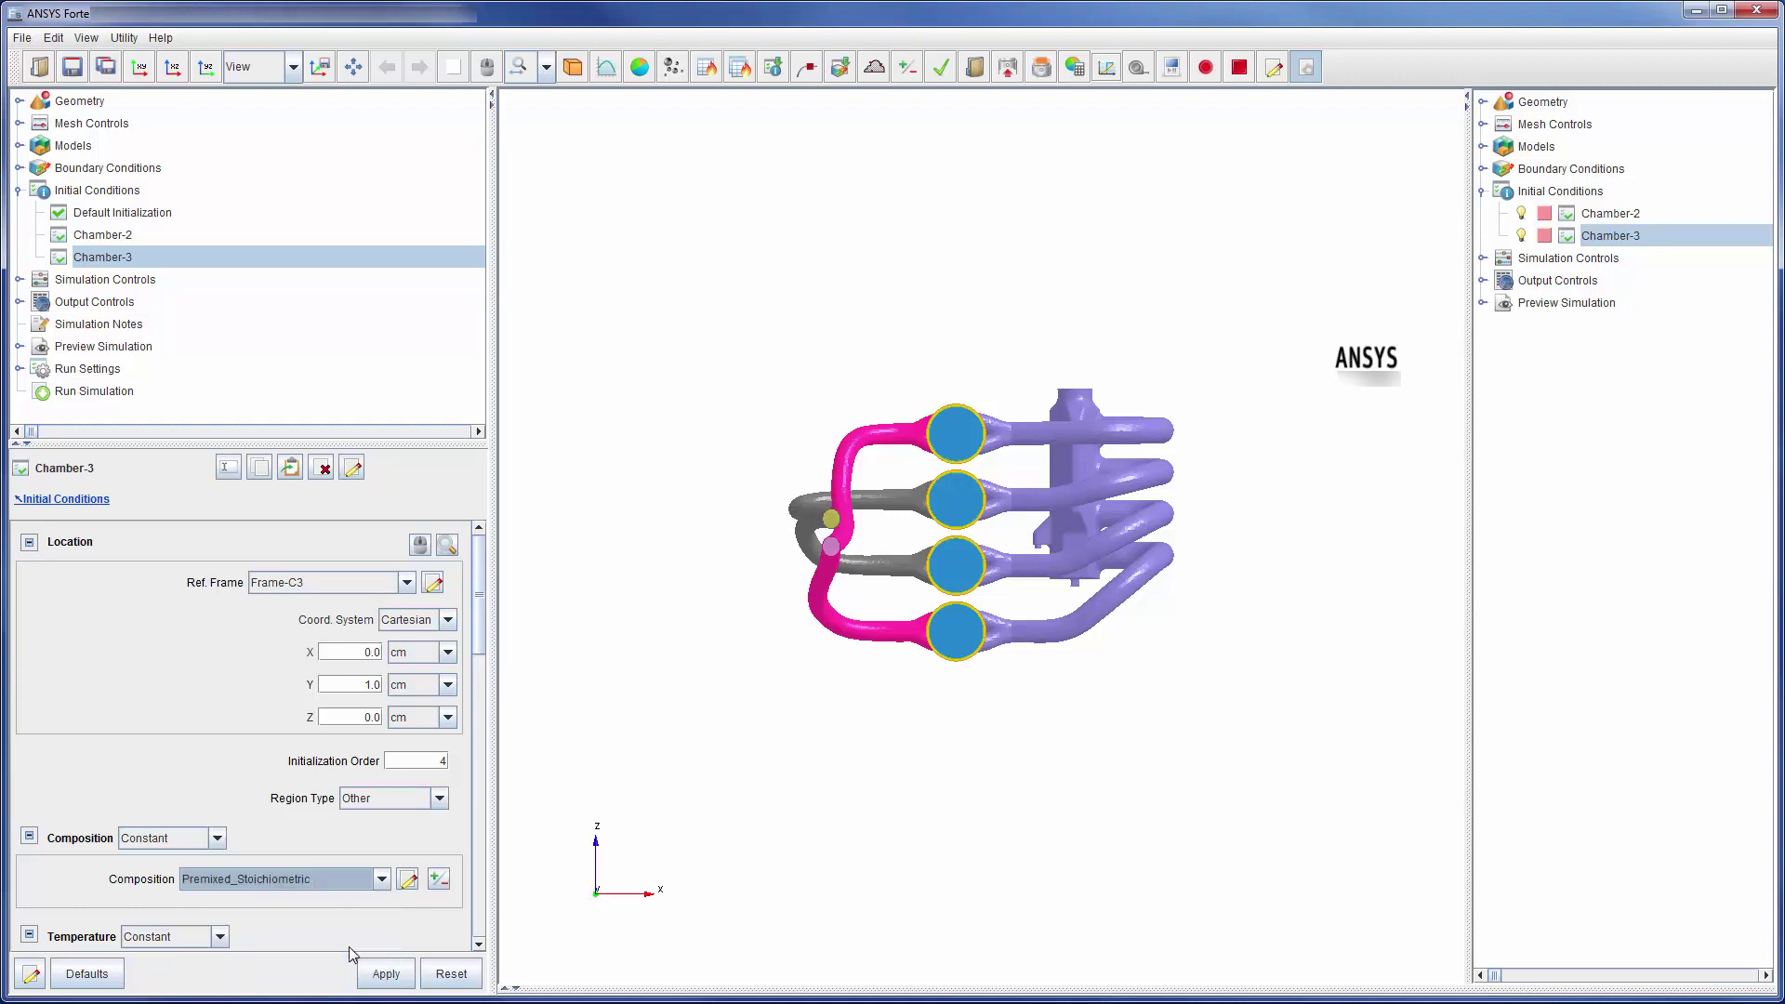
pyautogui.click(349, 947)
# Step: Set Chamber-3's temperature to 340 K and pressure to 1.0 bar, and apply the settings
pyautogui.scroll(-10, 359, 651)
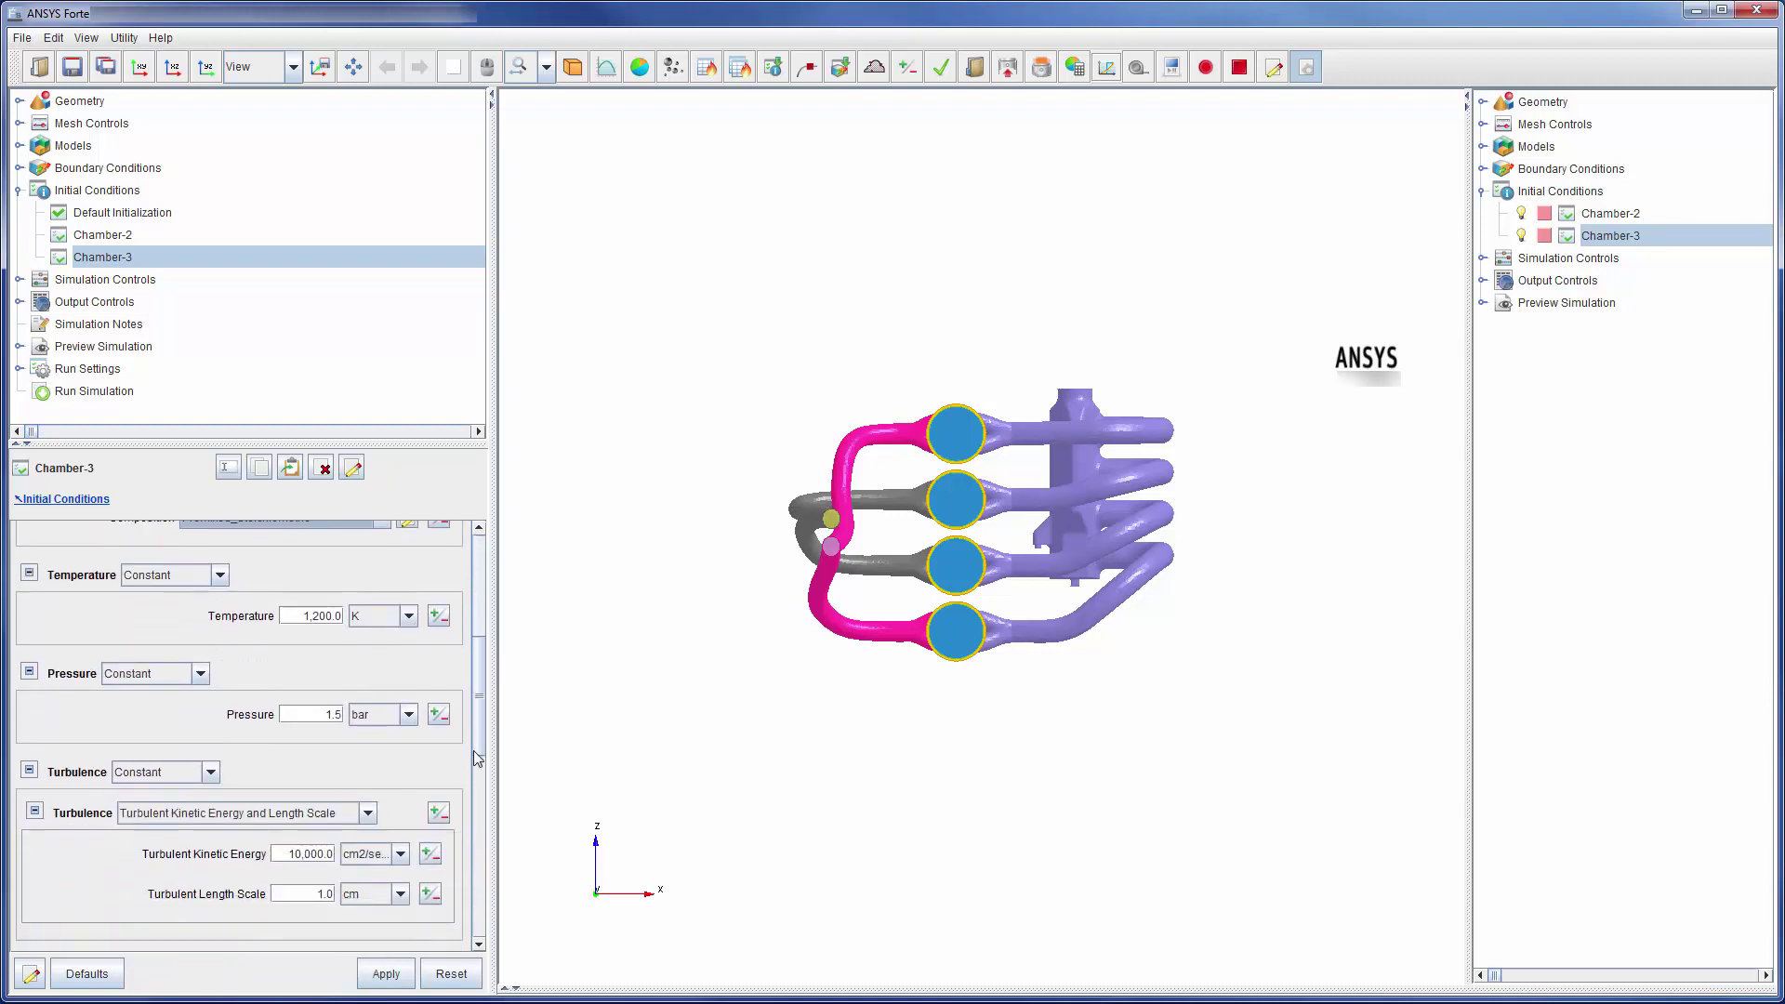
pyautogui.moveTo(302, 605); pyautogui.dragTo(353, 620)
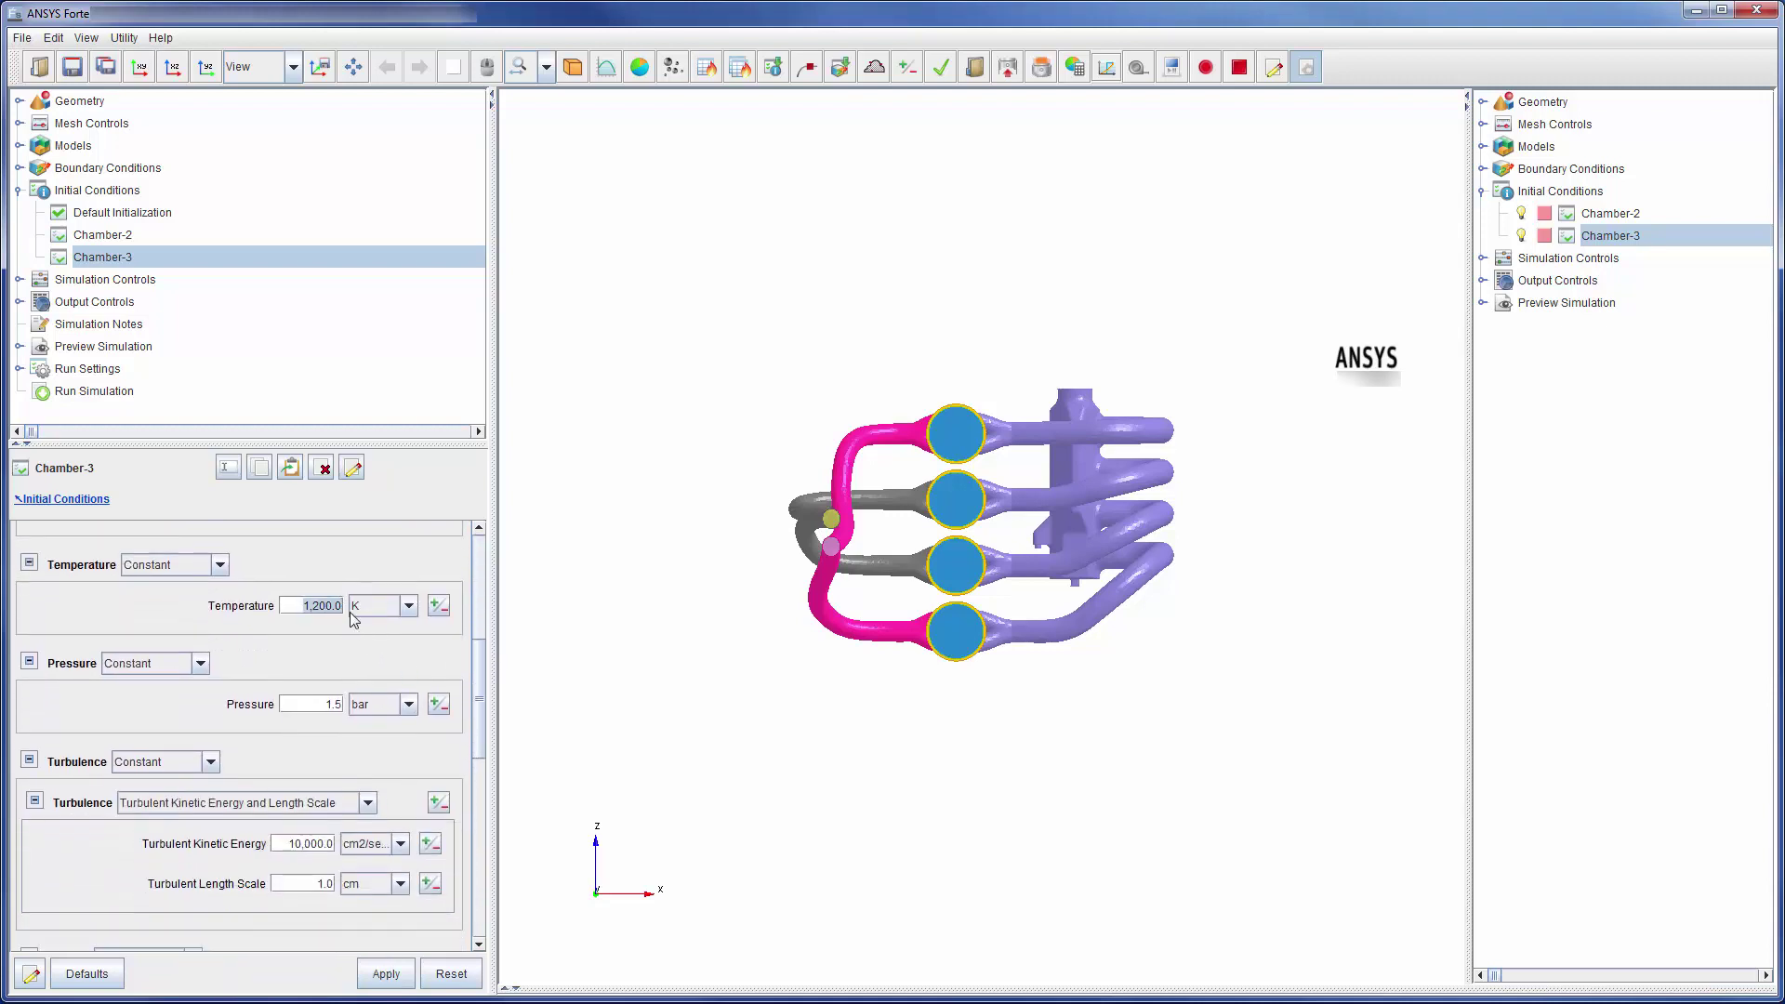
pyautogui.write('340')
pyautogui.moveTo(322, 703); pyautogui.dragTo(353, 711)
pyautogui.write('1.5')
pyautogui.click(386, 974)
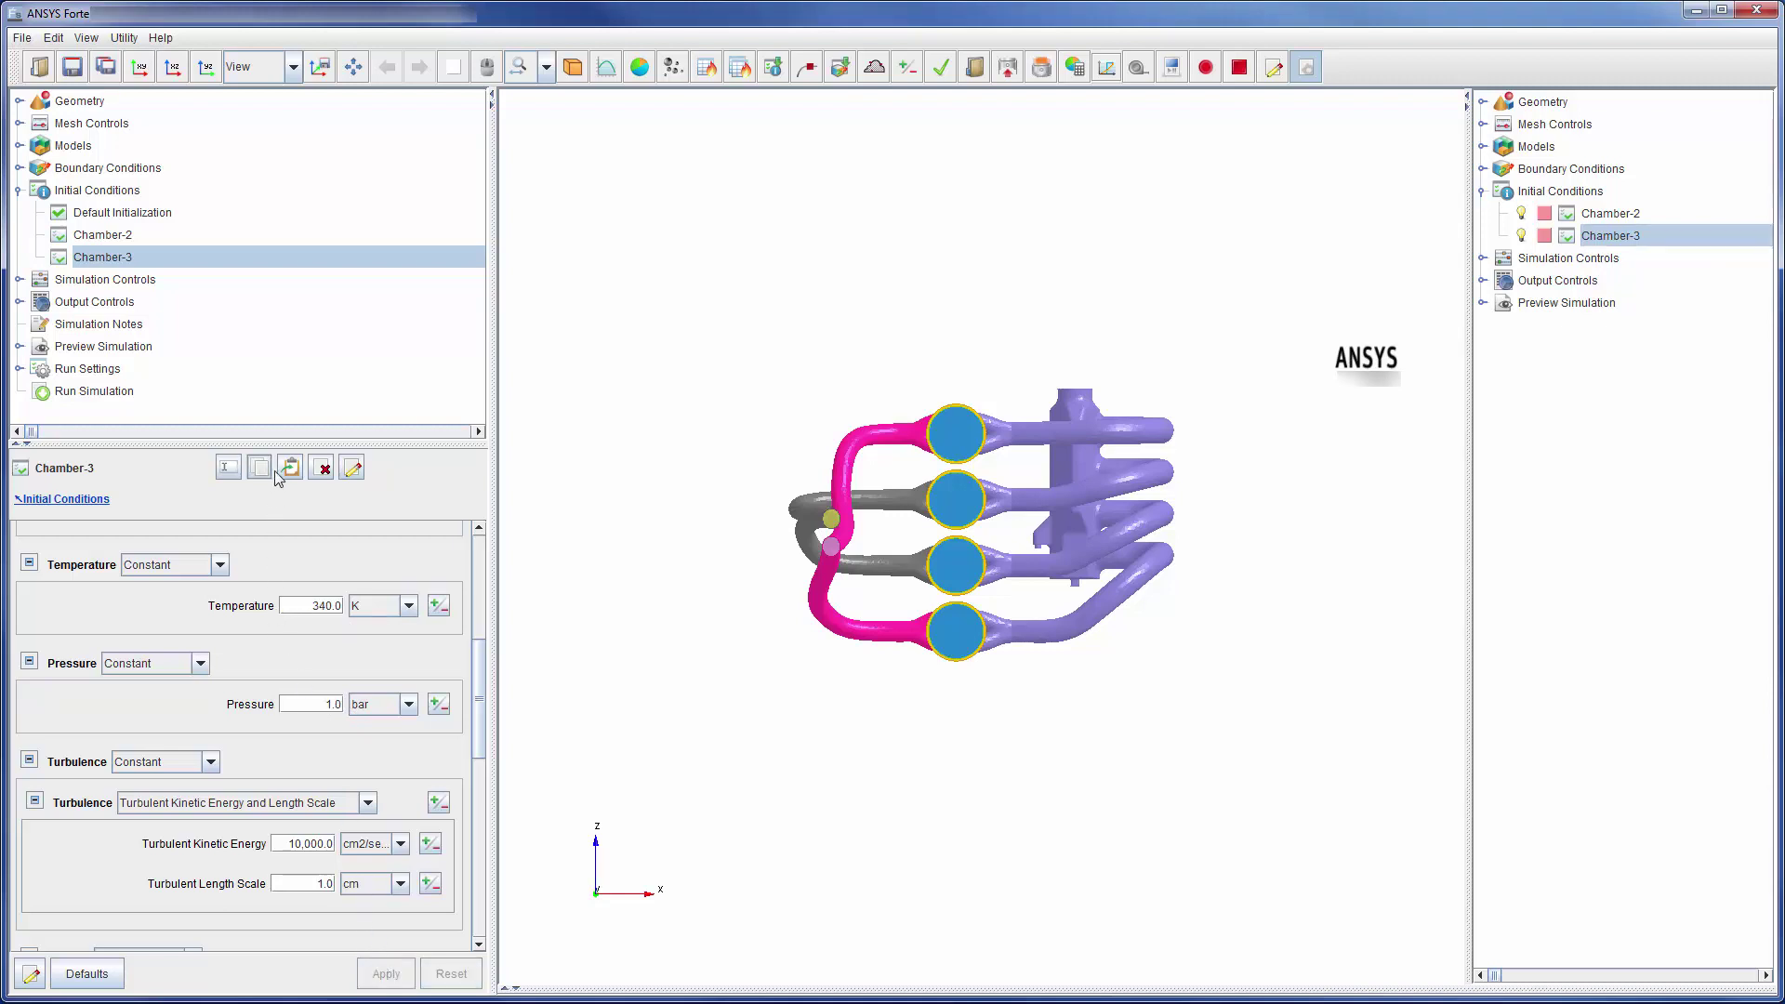
# Step: Duplicate the Chamber-3 initial condition as Chamber-4
pyautogui.click(260, 469)
pyautogui.click(282, 472)
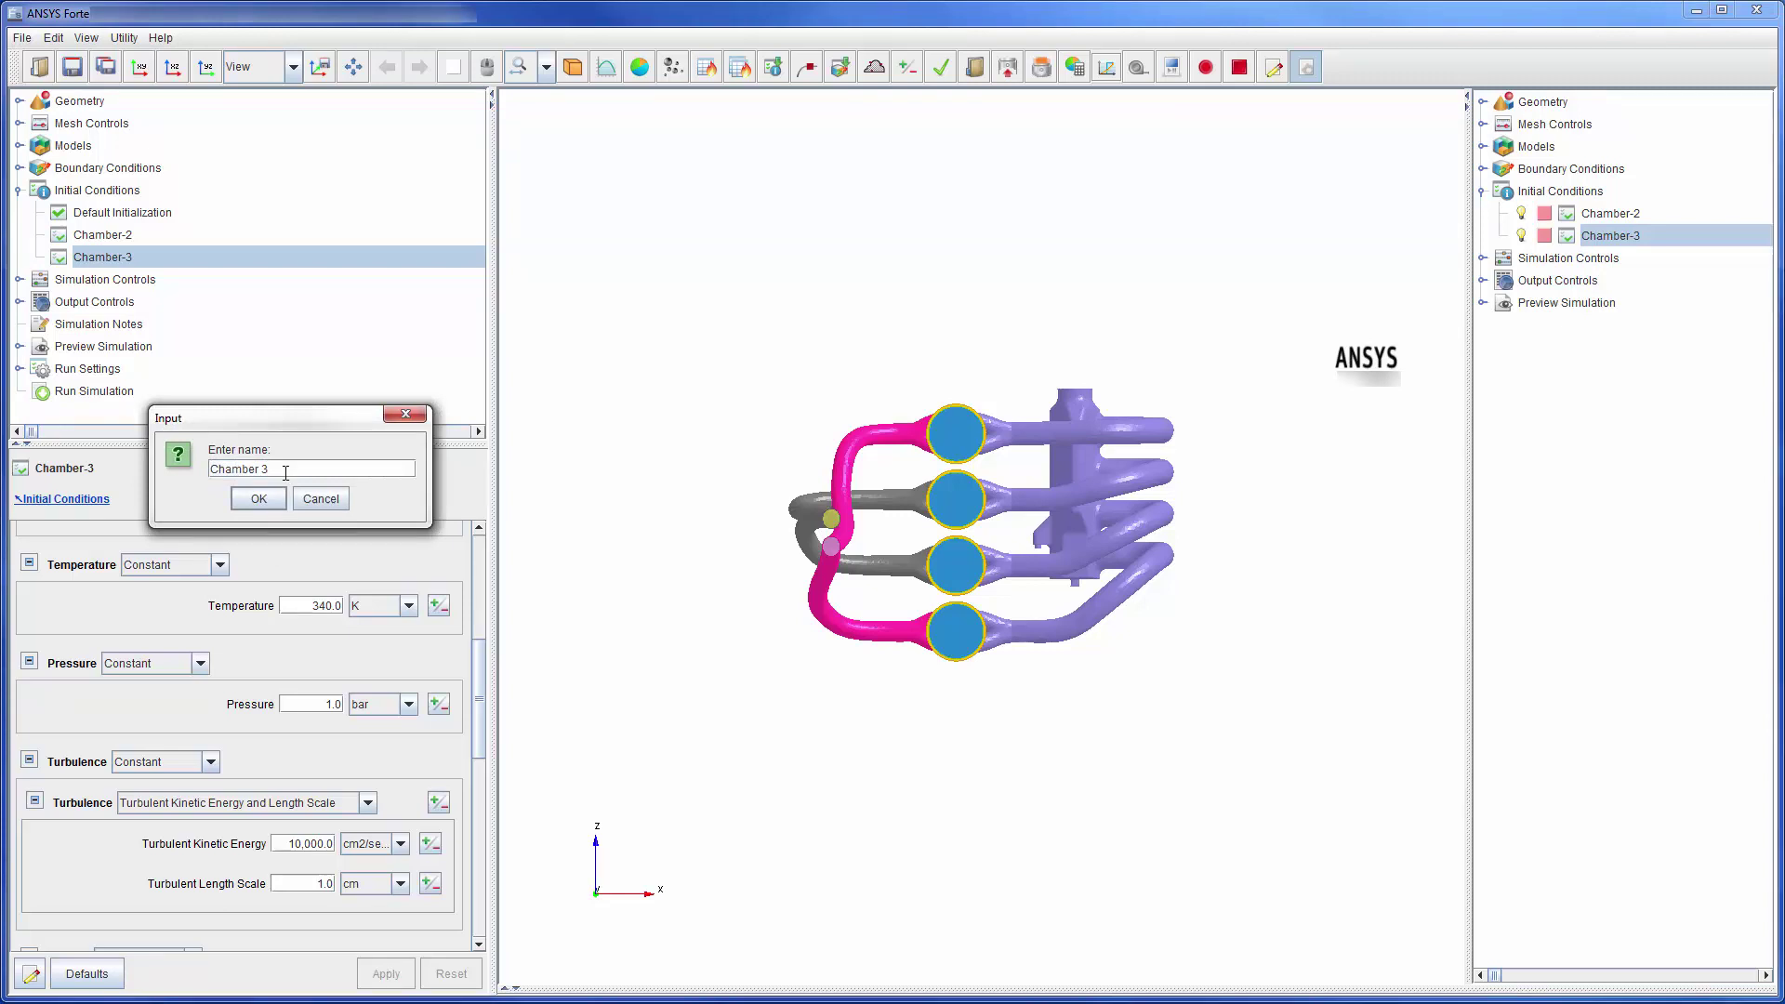
pyautogui.press('BackSpace')
pyautogui.write('-4')
pyautogui.press('Return')
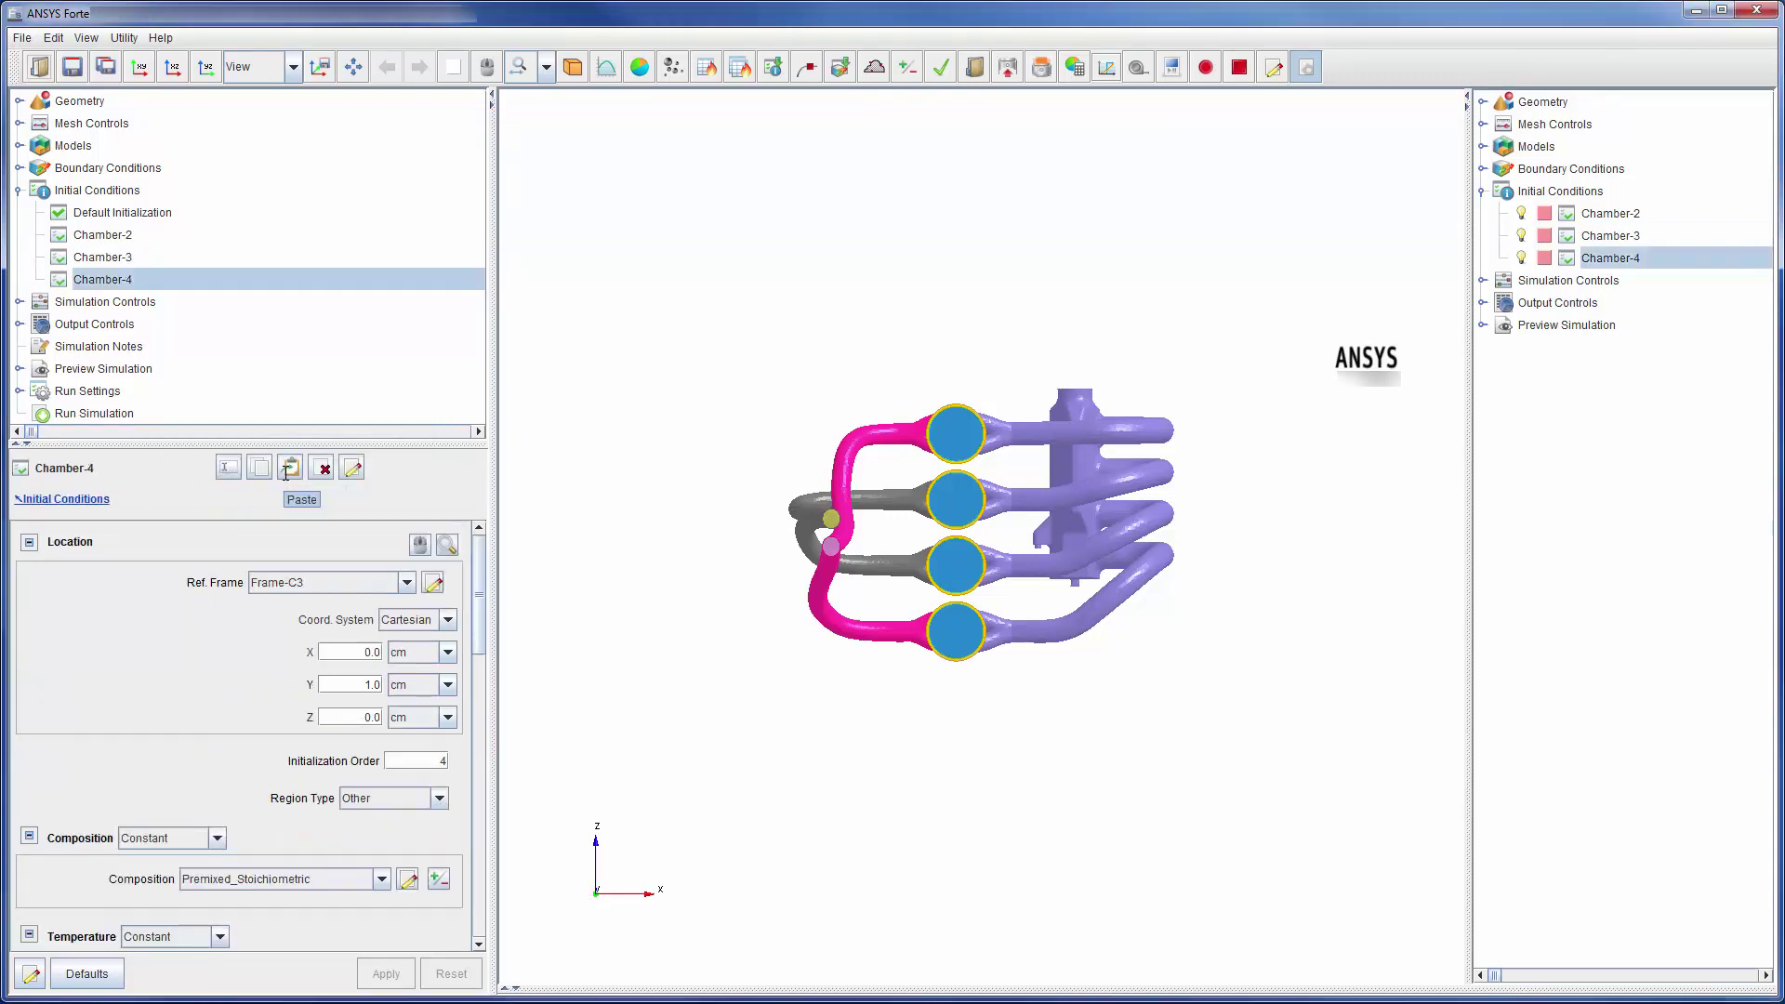
# Step: Set Chamber-4's reference frame to Frame-C4 and its initialization order to 5
pyautogui.click(406, 583)
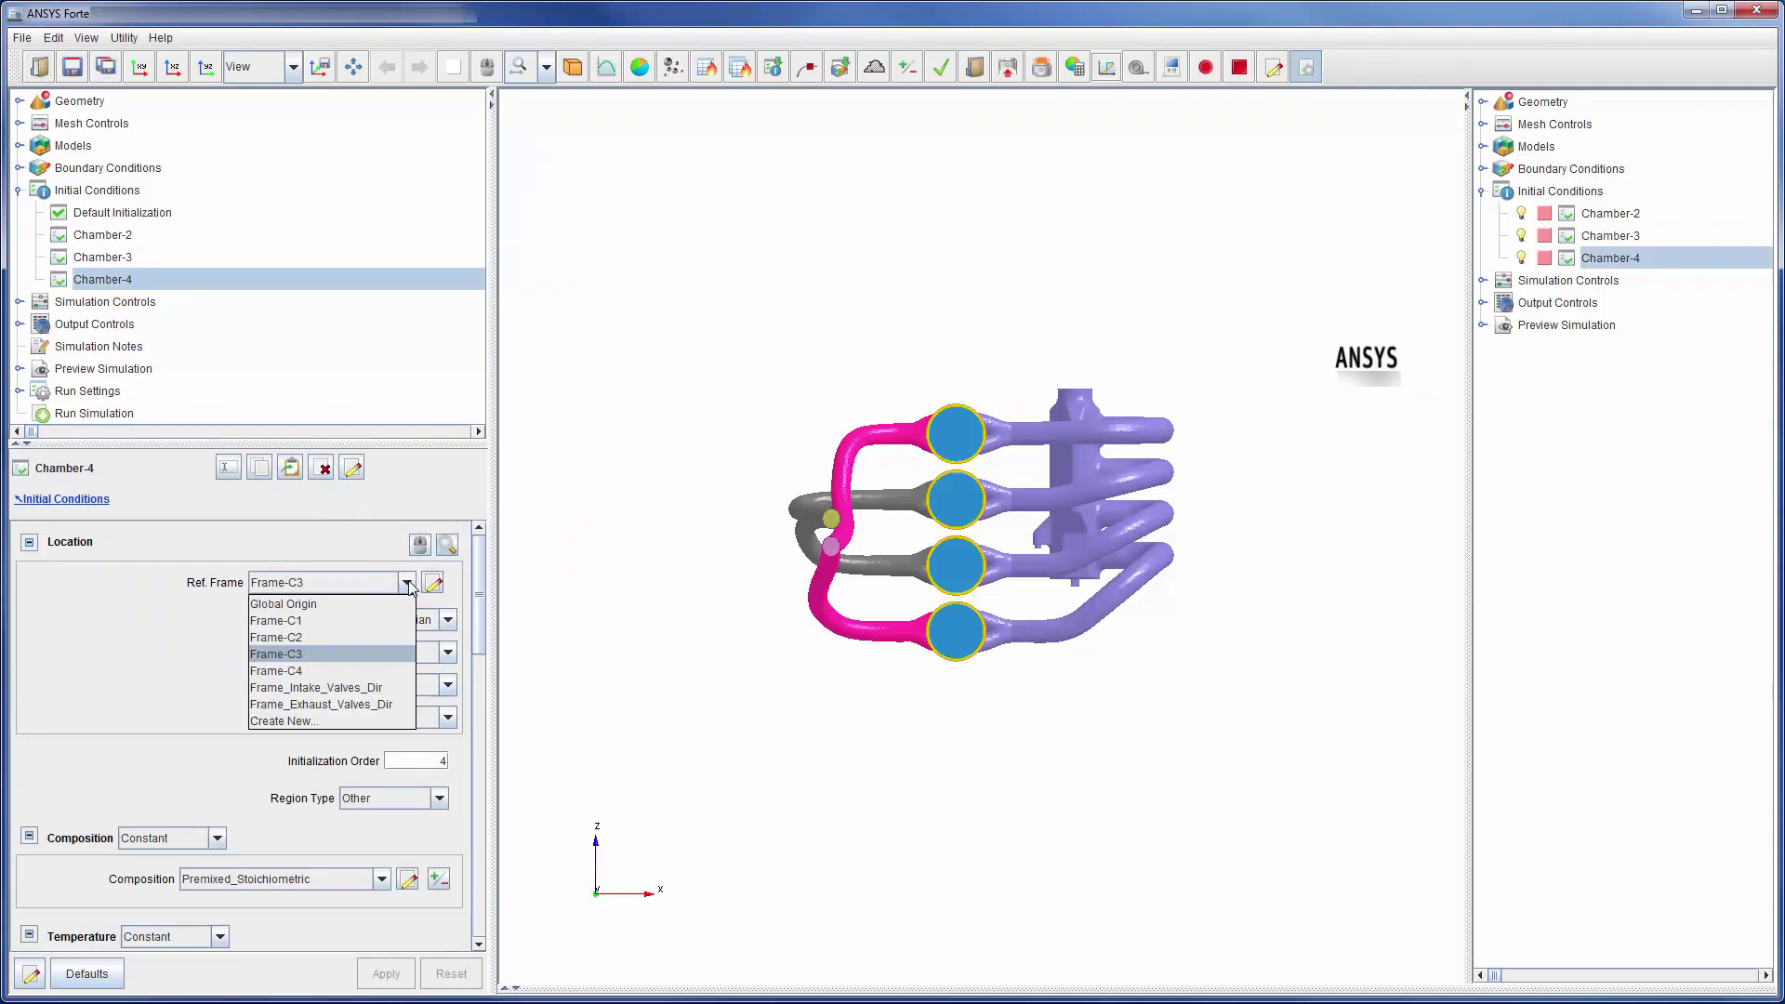
pyautogui.click(383, 669)
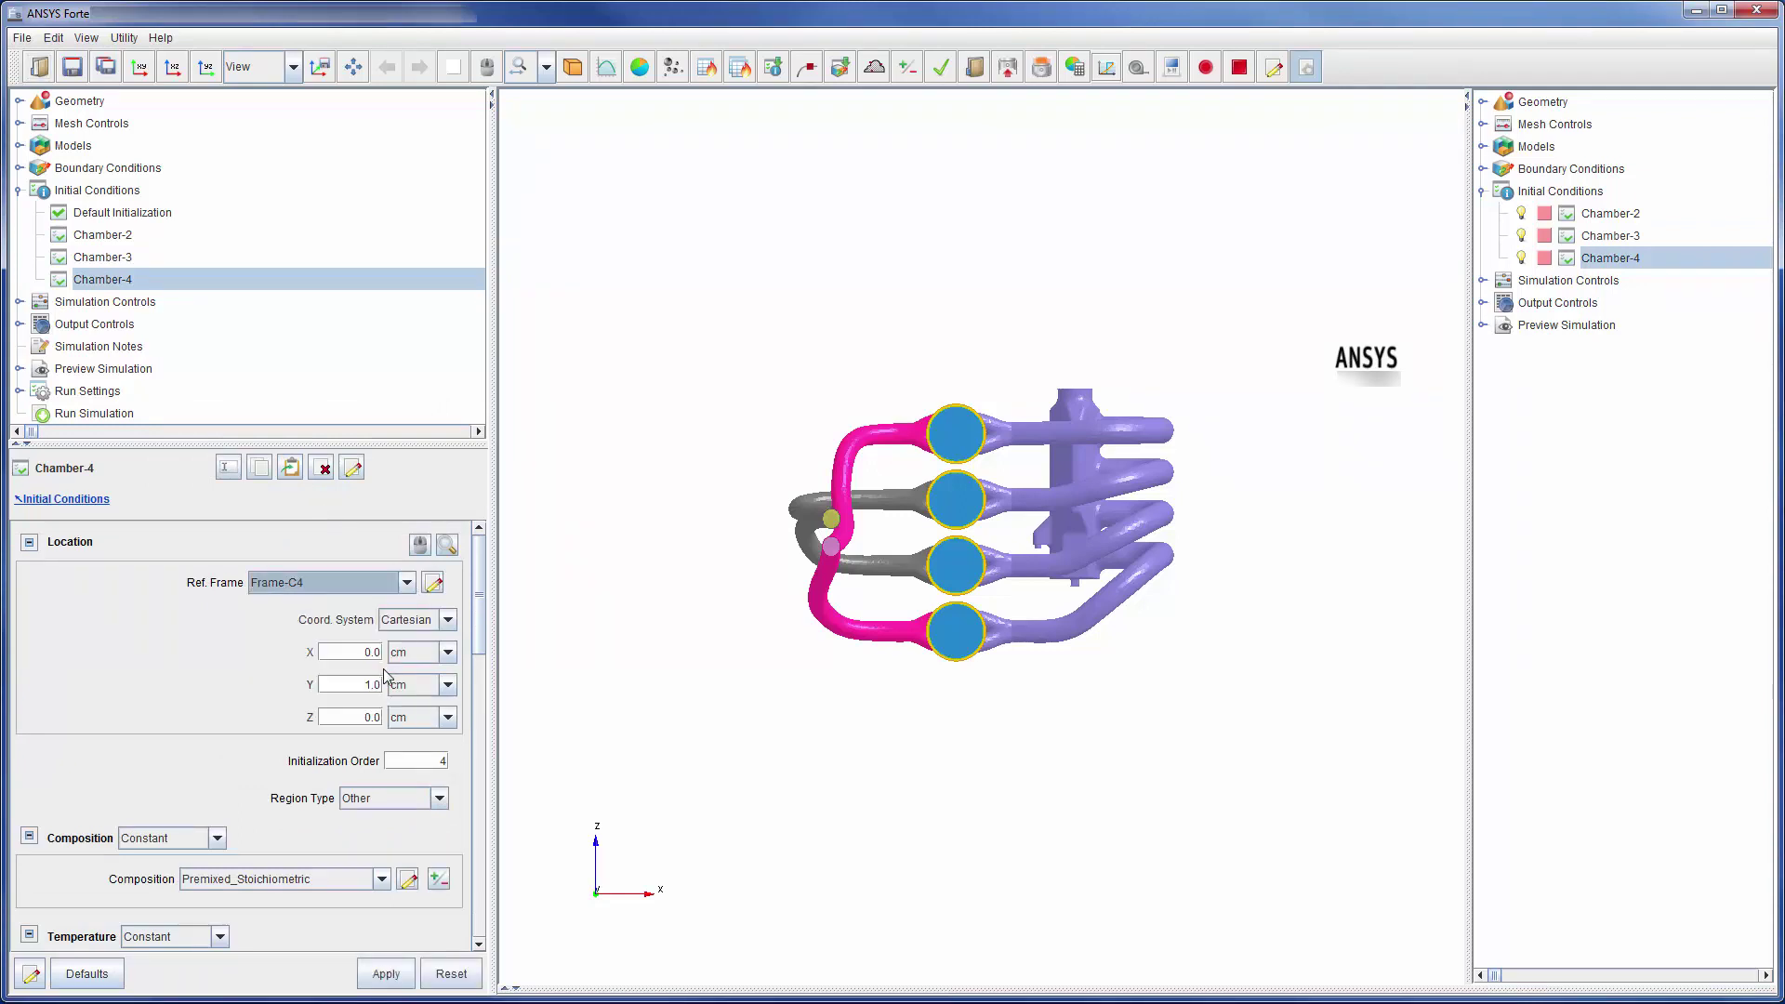
pyautogui.click(449, 762)
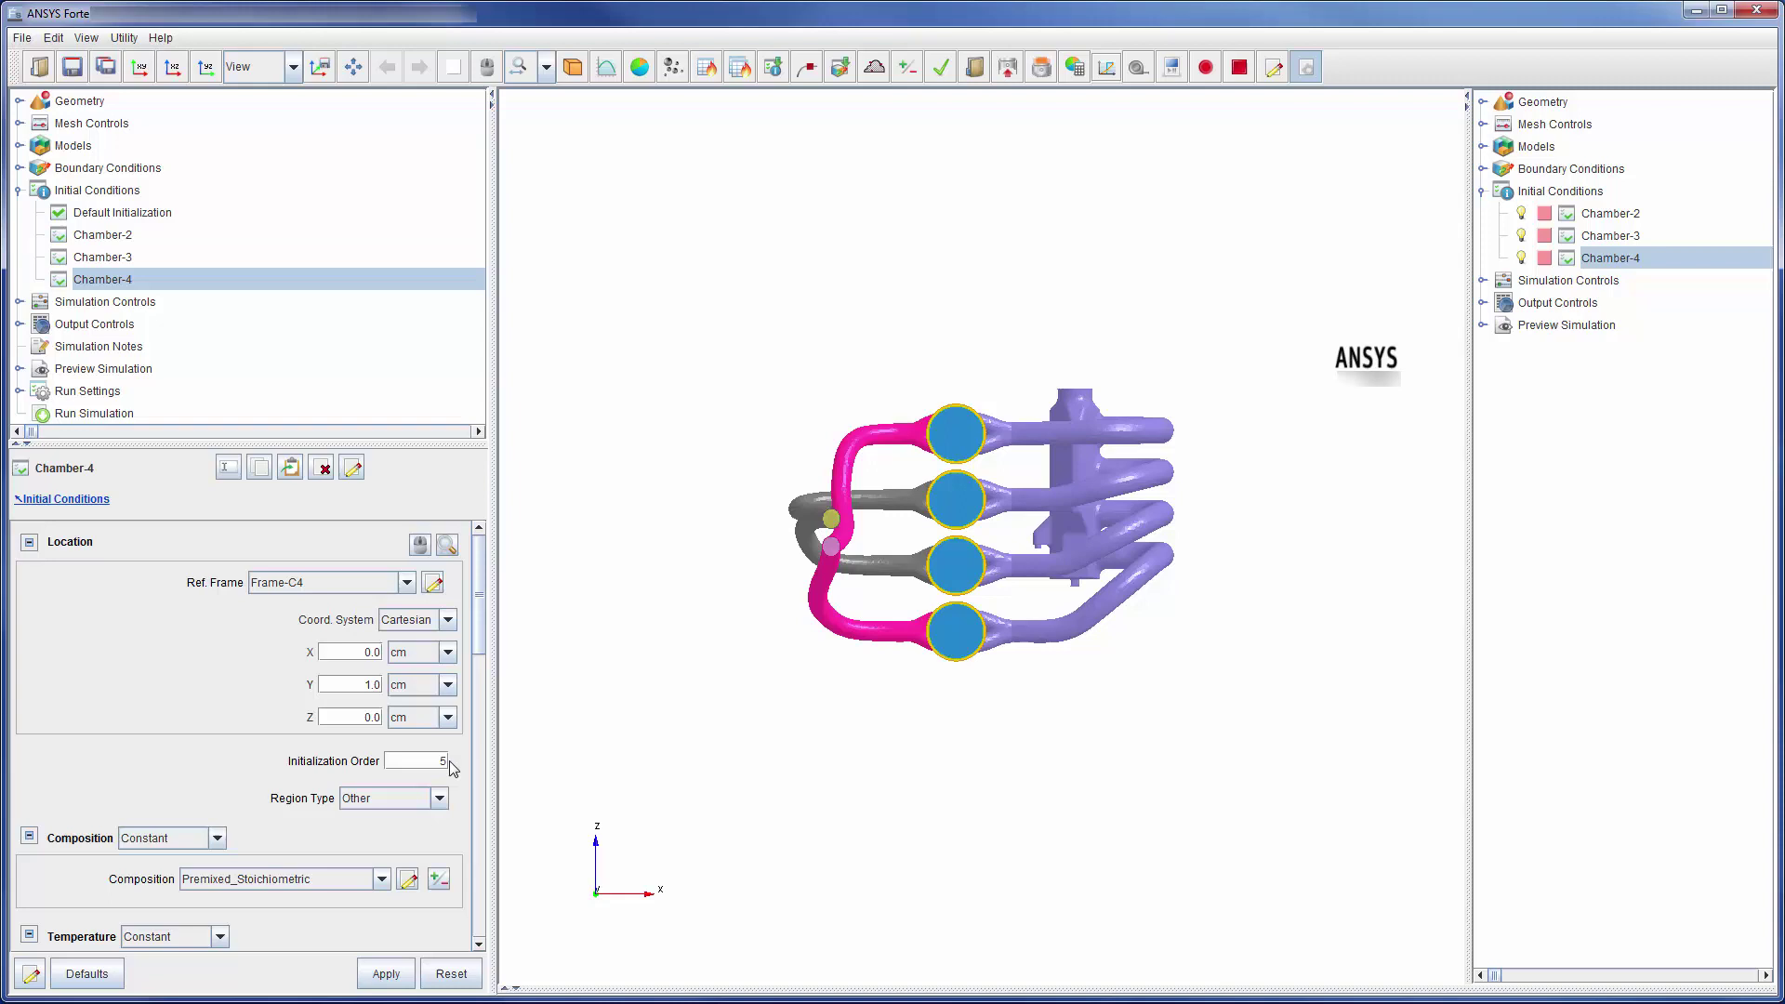
# Step: Set Chamber-4's composition to Combustion_Products and temperature to 600 K, and apply the settings
pyautogui.scroll(-5, 449, 761)
pyautogui.click(381, 584)
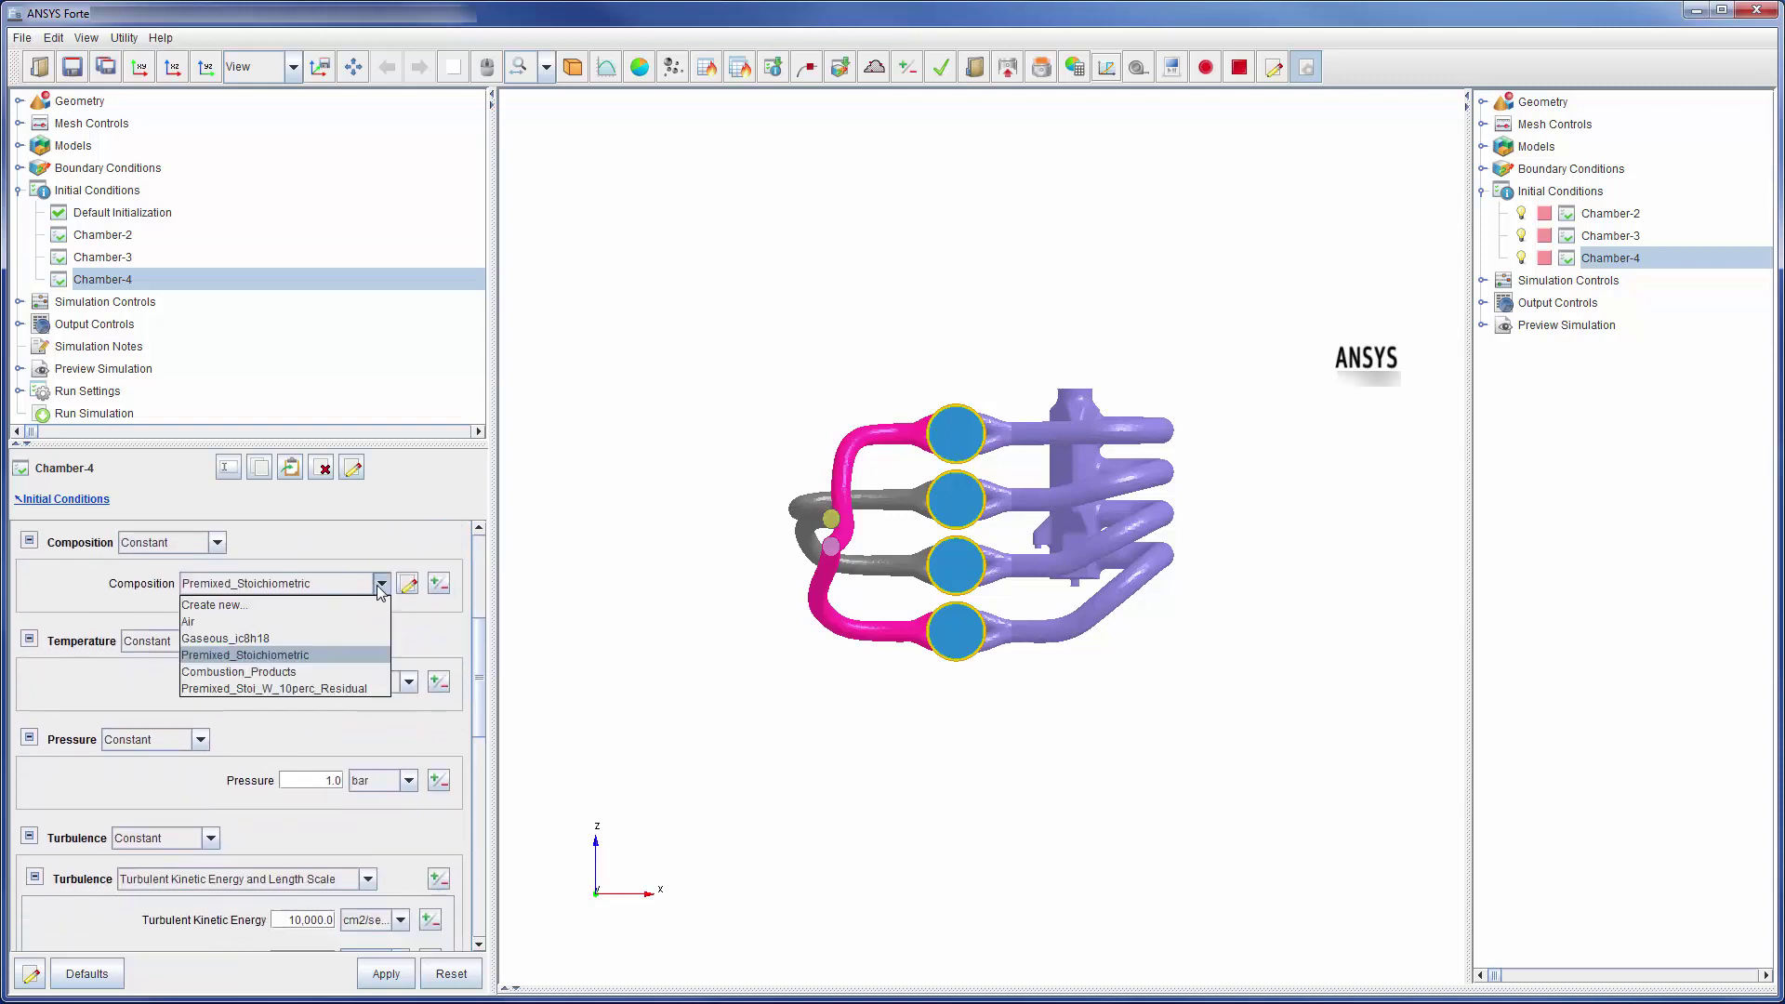
pyautogui.click(359, 671)
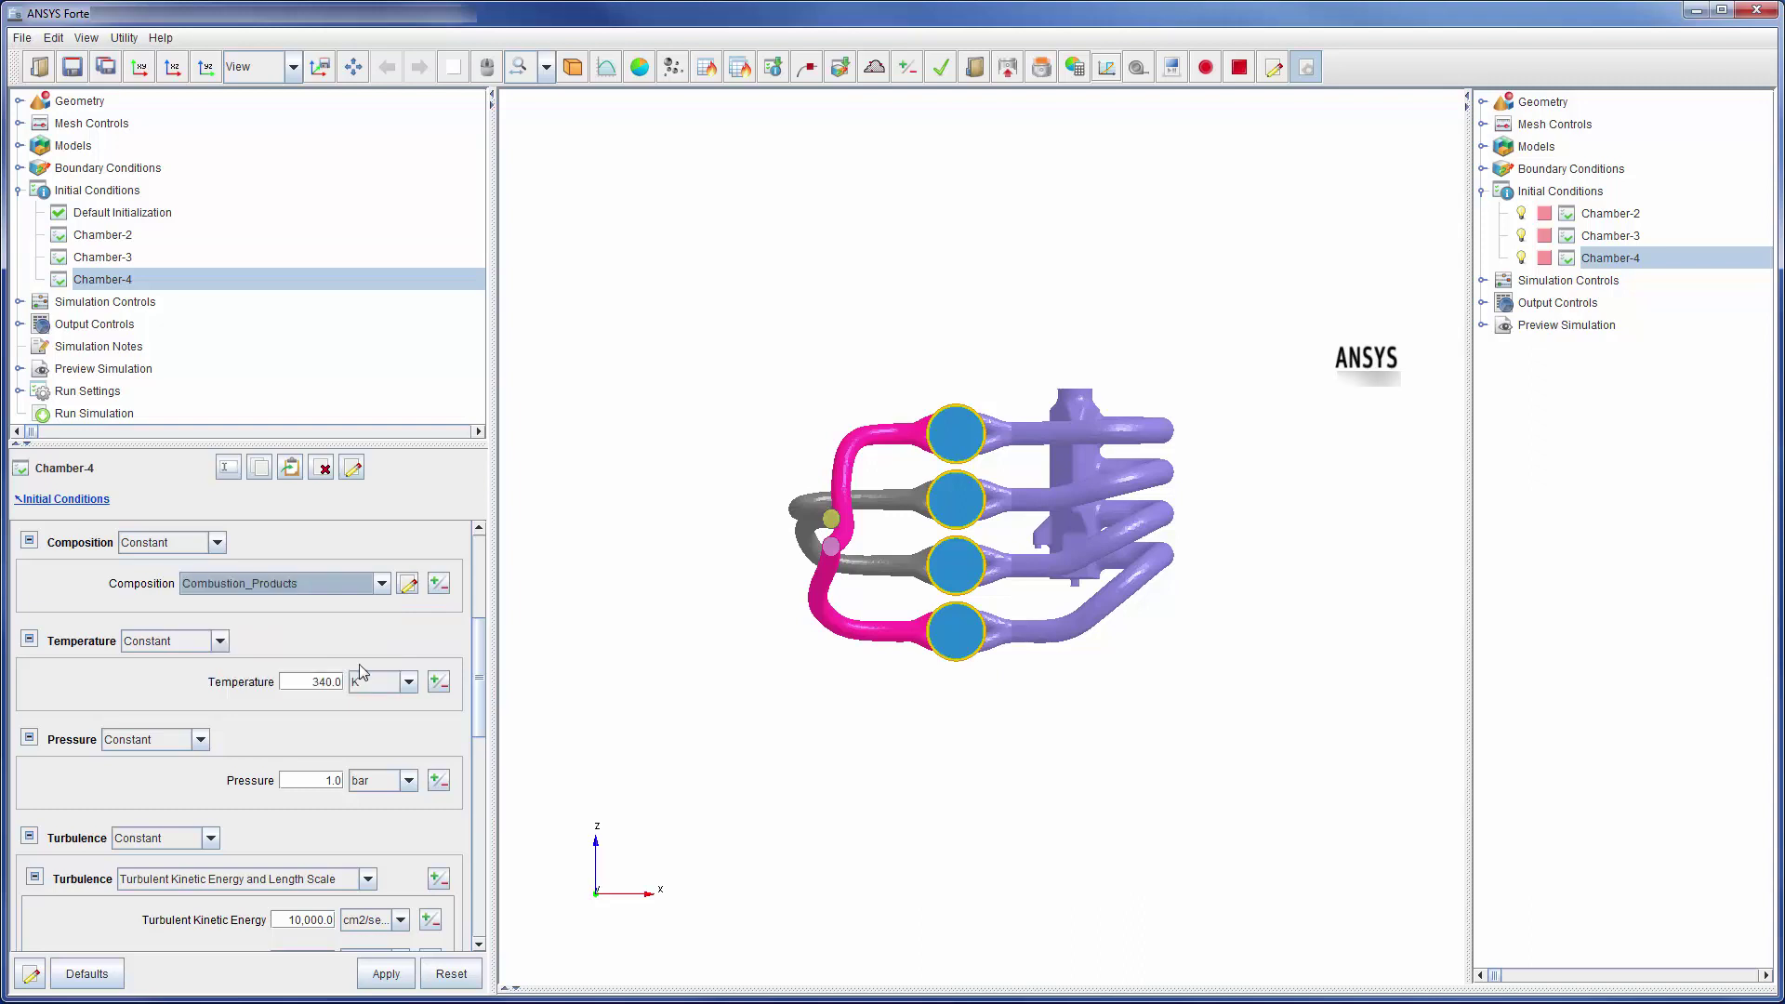
pyautogui.moveTo(311, 682); pyautogui.dragTo(344, 683)
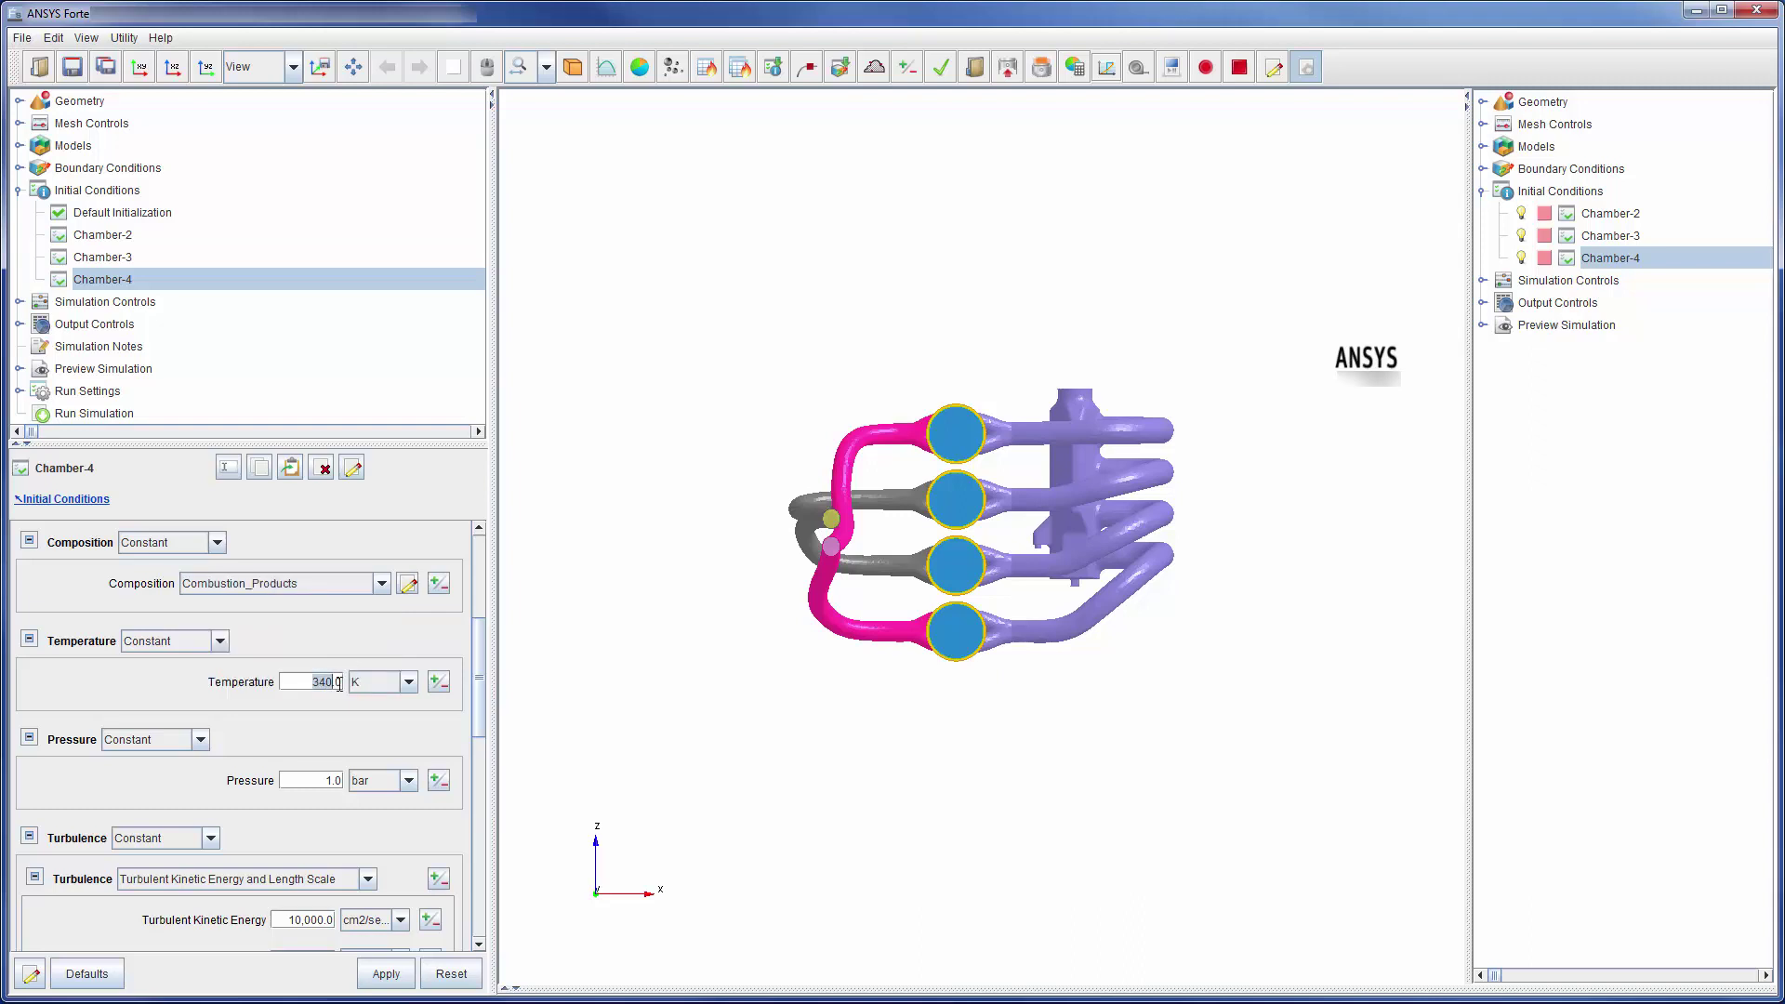
pyautogui.write('600')
pyautogui.click(385, 973)
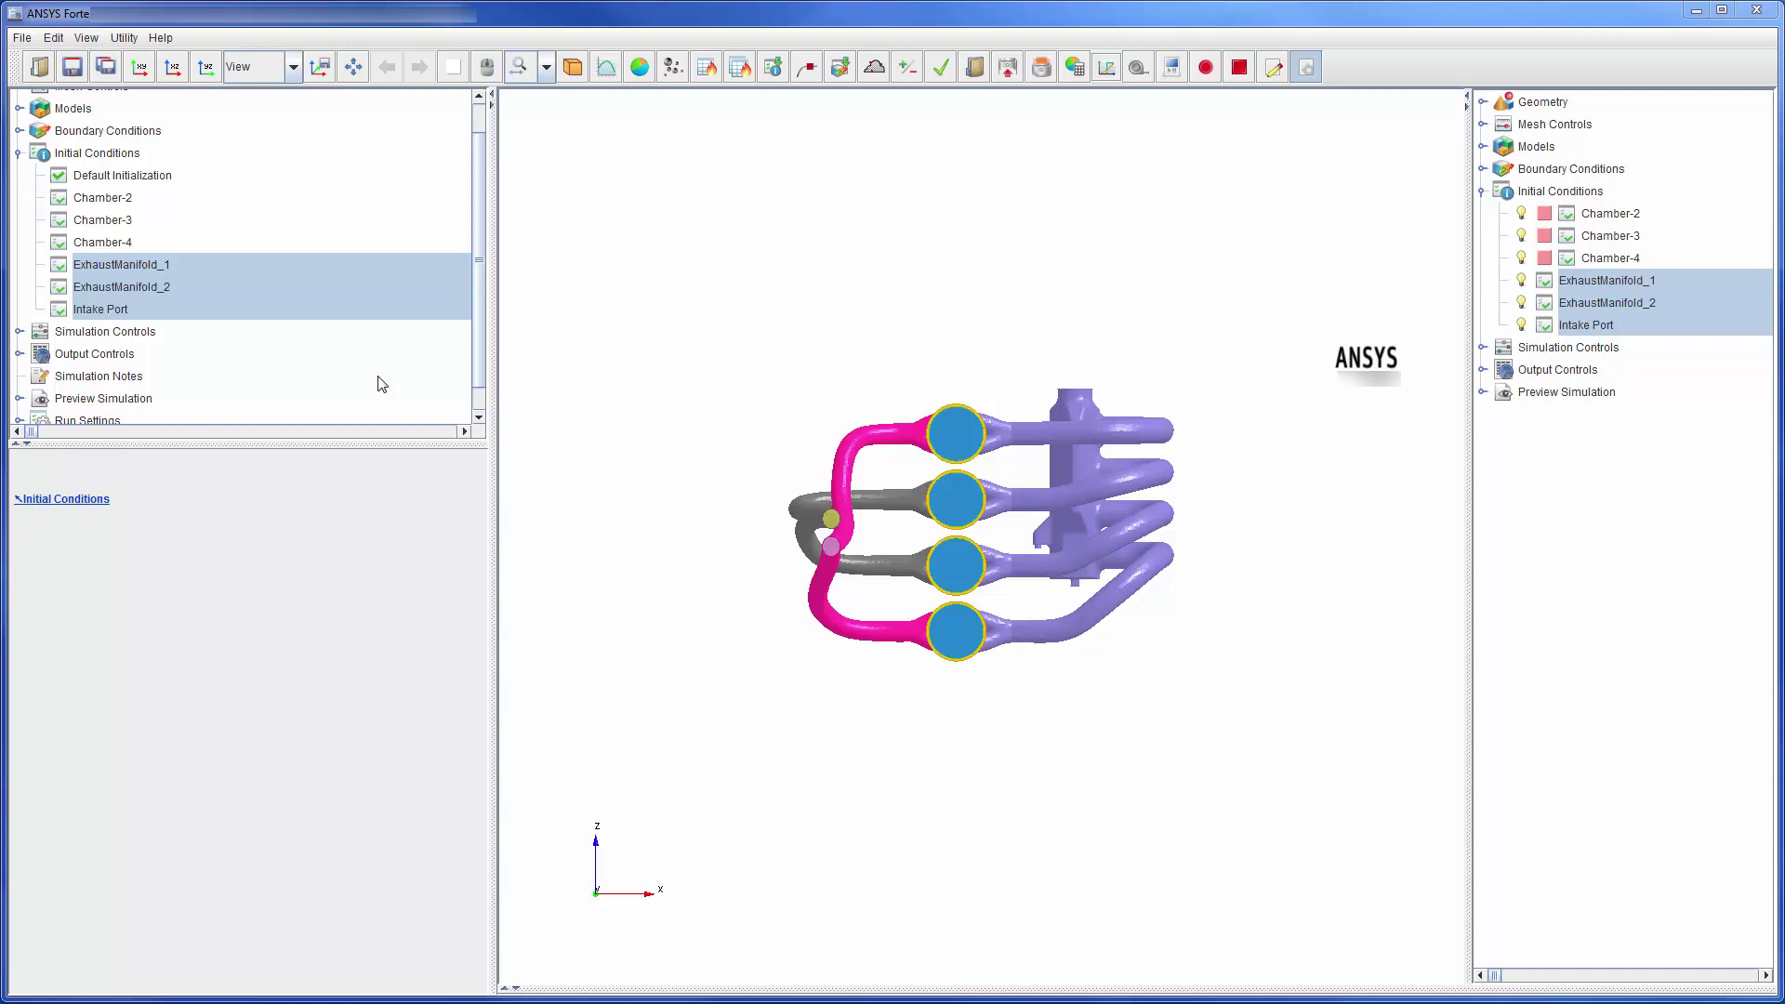
# Step: Review the location, composition, temperature and pressure settings of the Intake Port initial condition
pyautogui.click(197, 315)
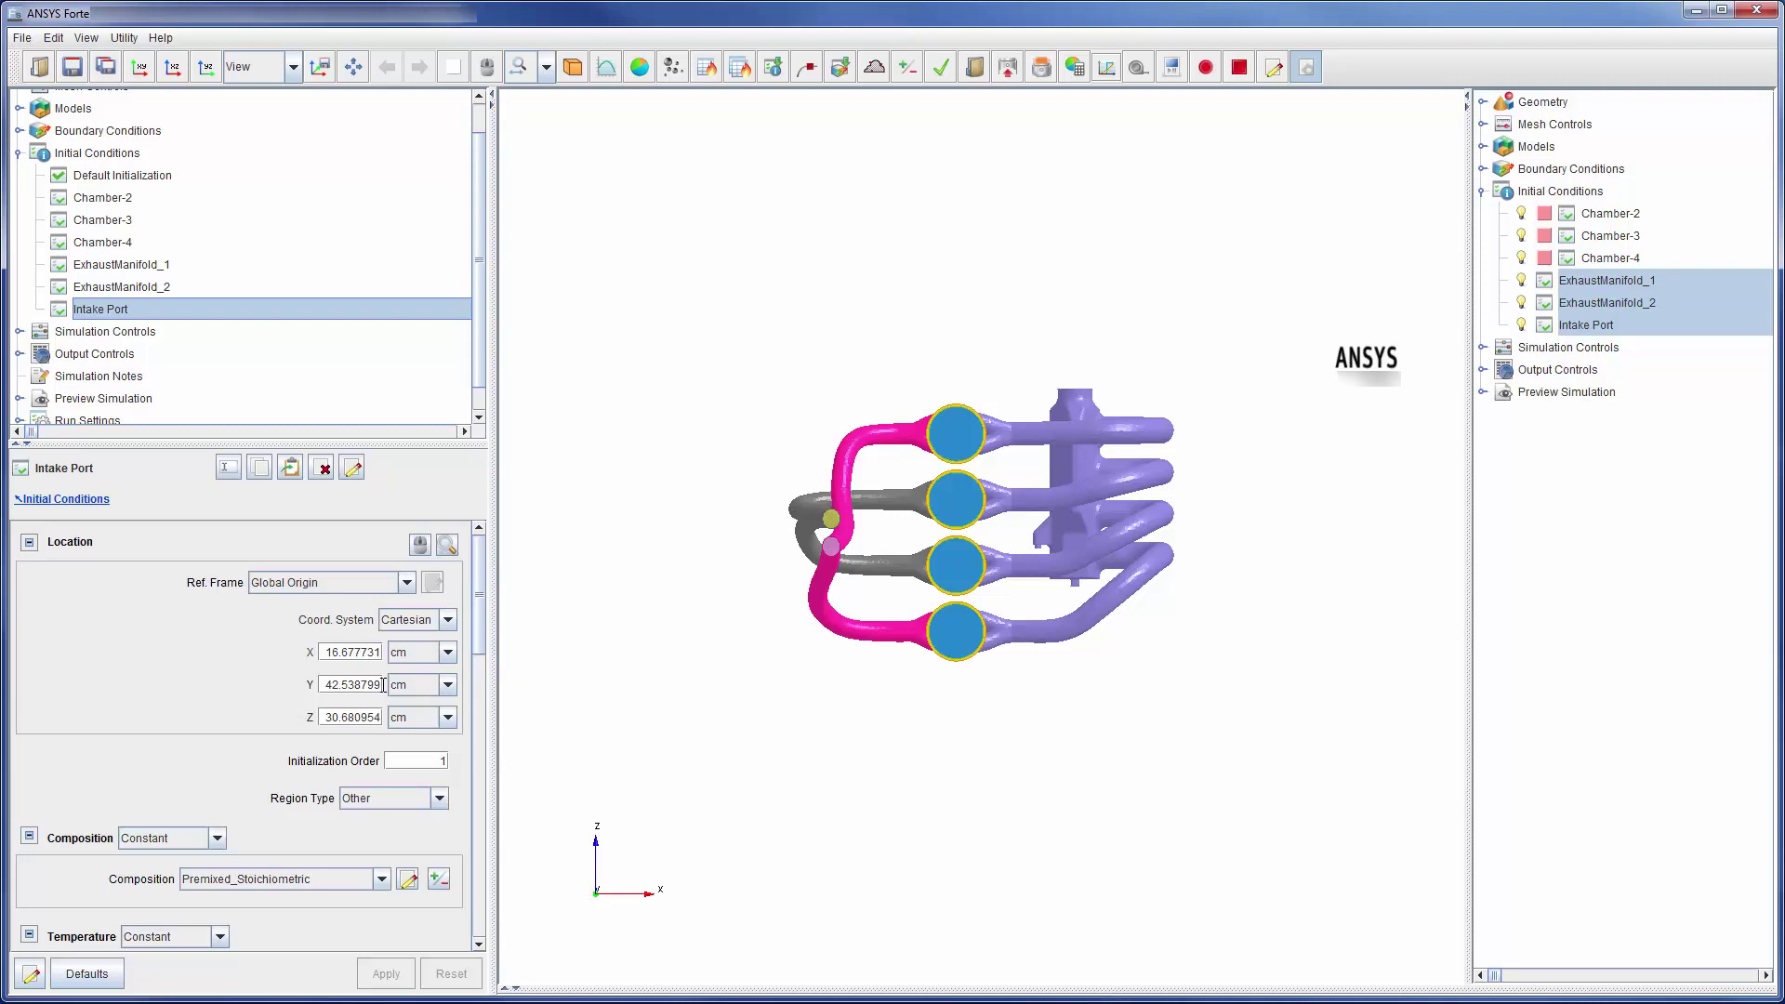
pyautogui.moveTo(481, 639); pyautogui.dragTo(474, 720)
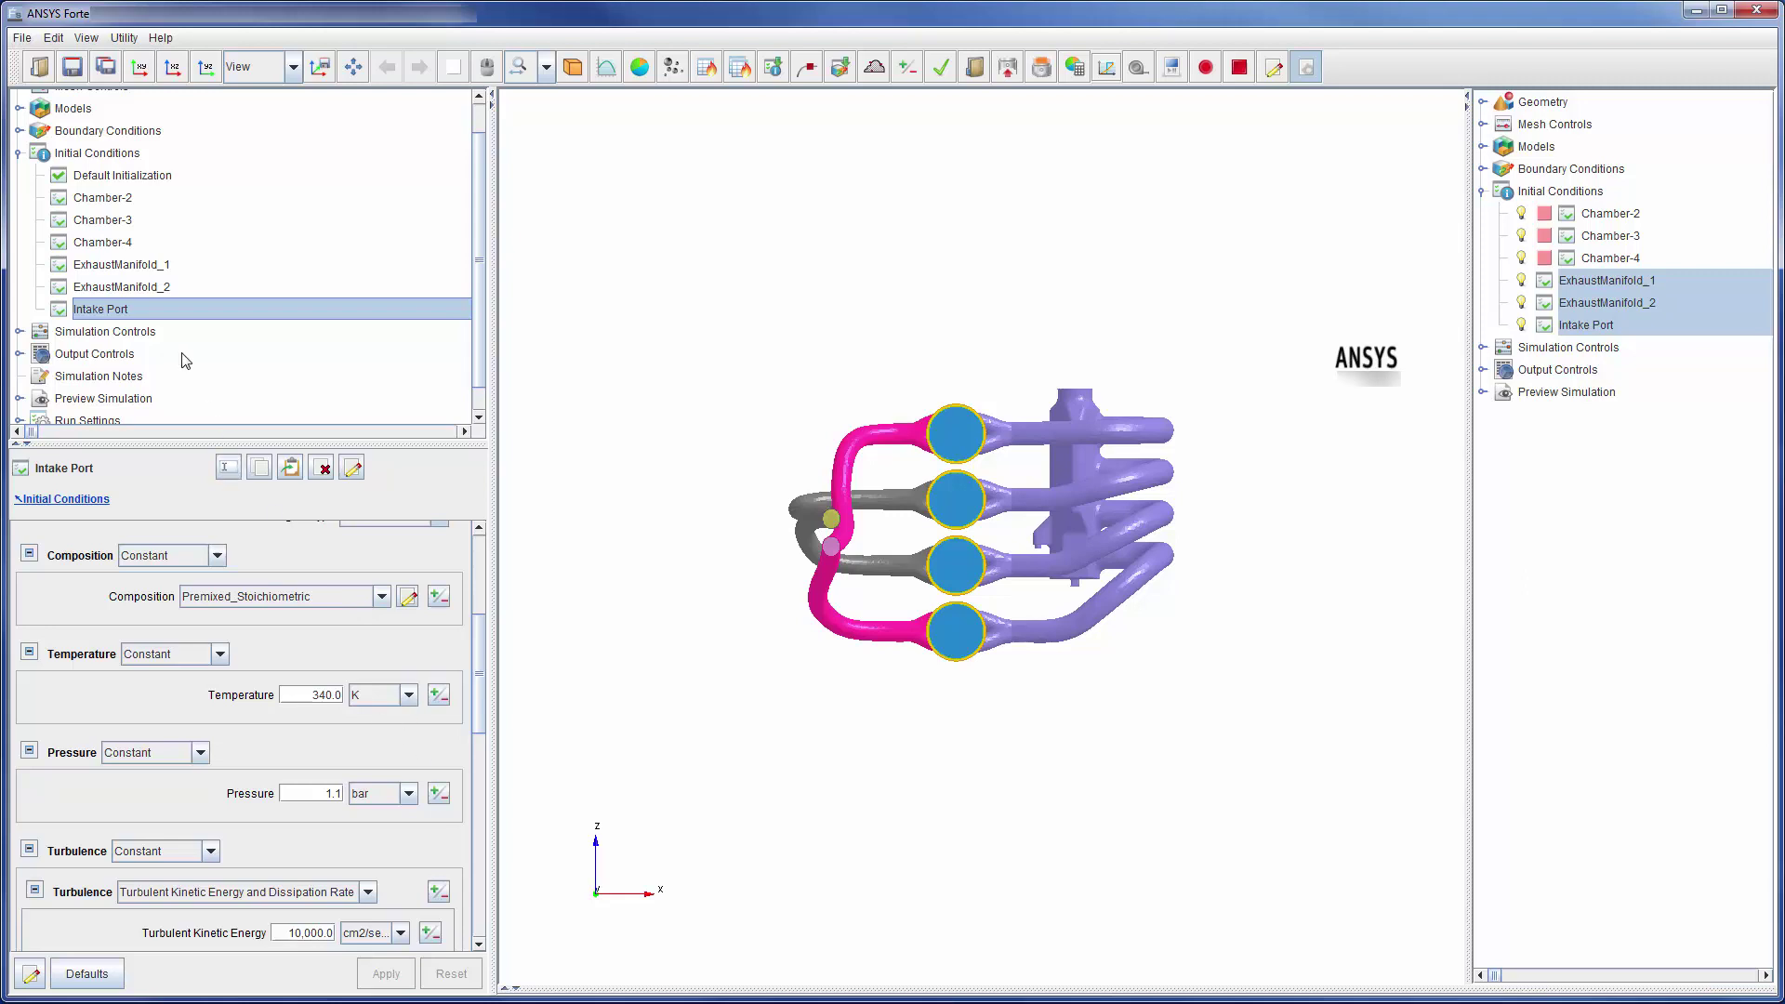
# Step: Review the location, composition, temperature and pressure settings of the ExhaustManifold_1 initial condition
pyautogui.click(146, 270)
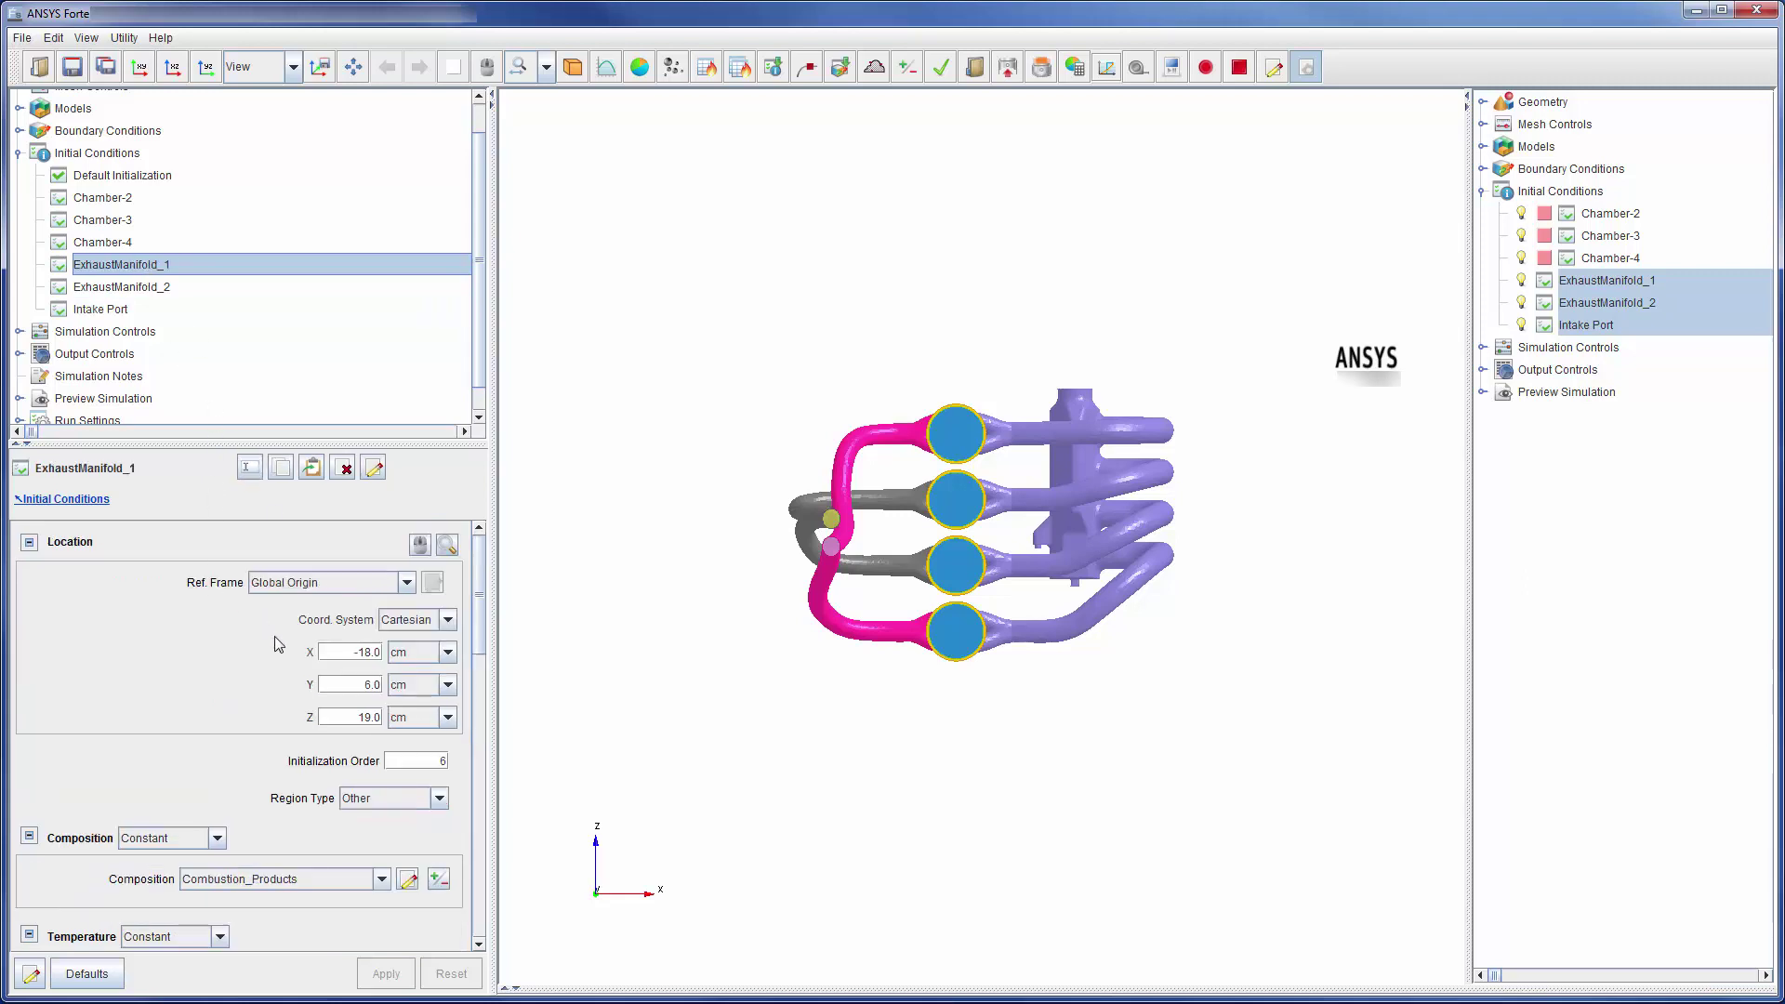
pyautogui.moveTo(480, 651); pyautogui.dragTo(483, 723)
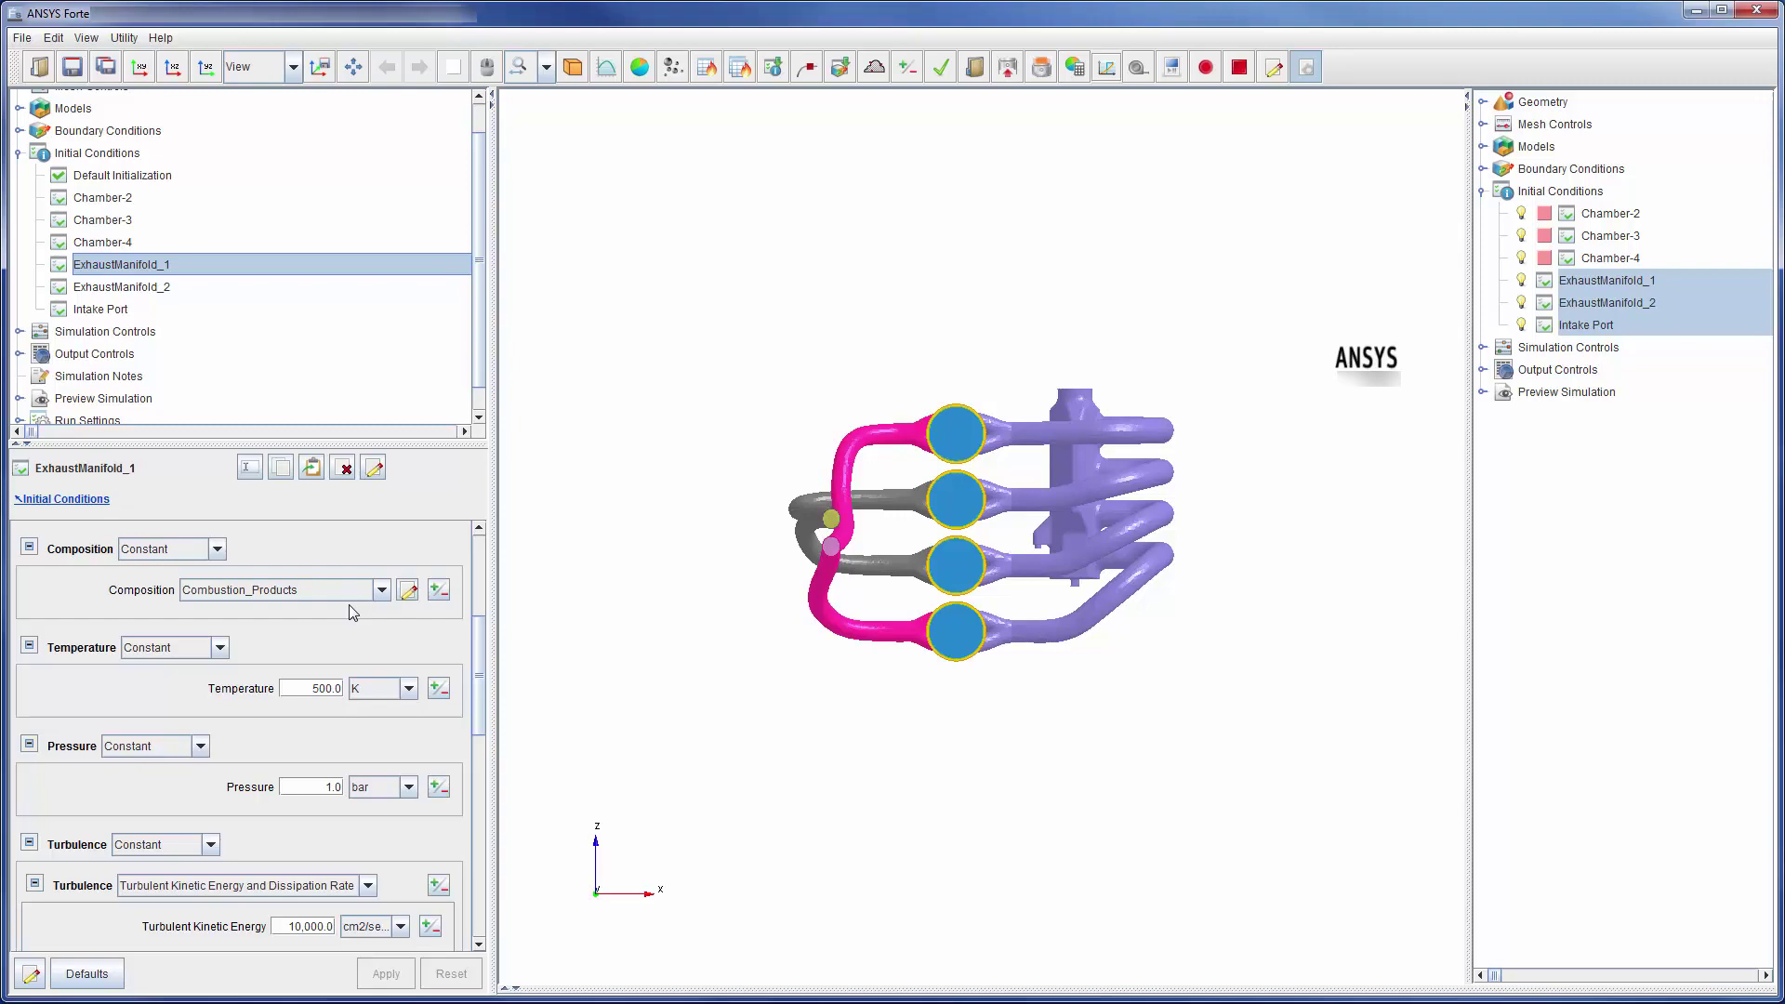
pyautogui.click(19, 153)
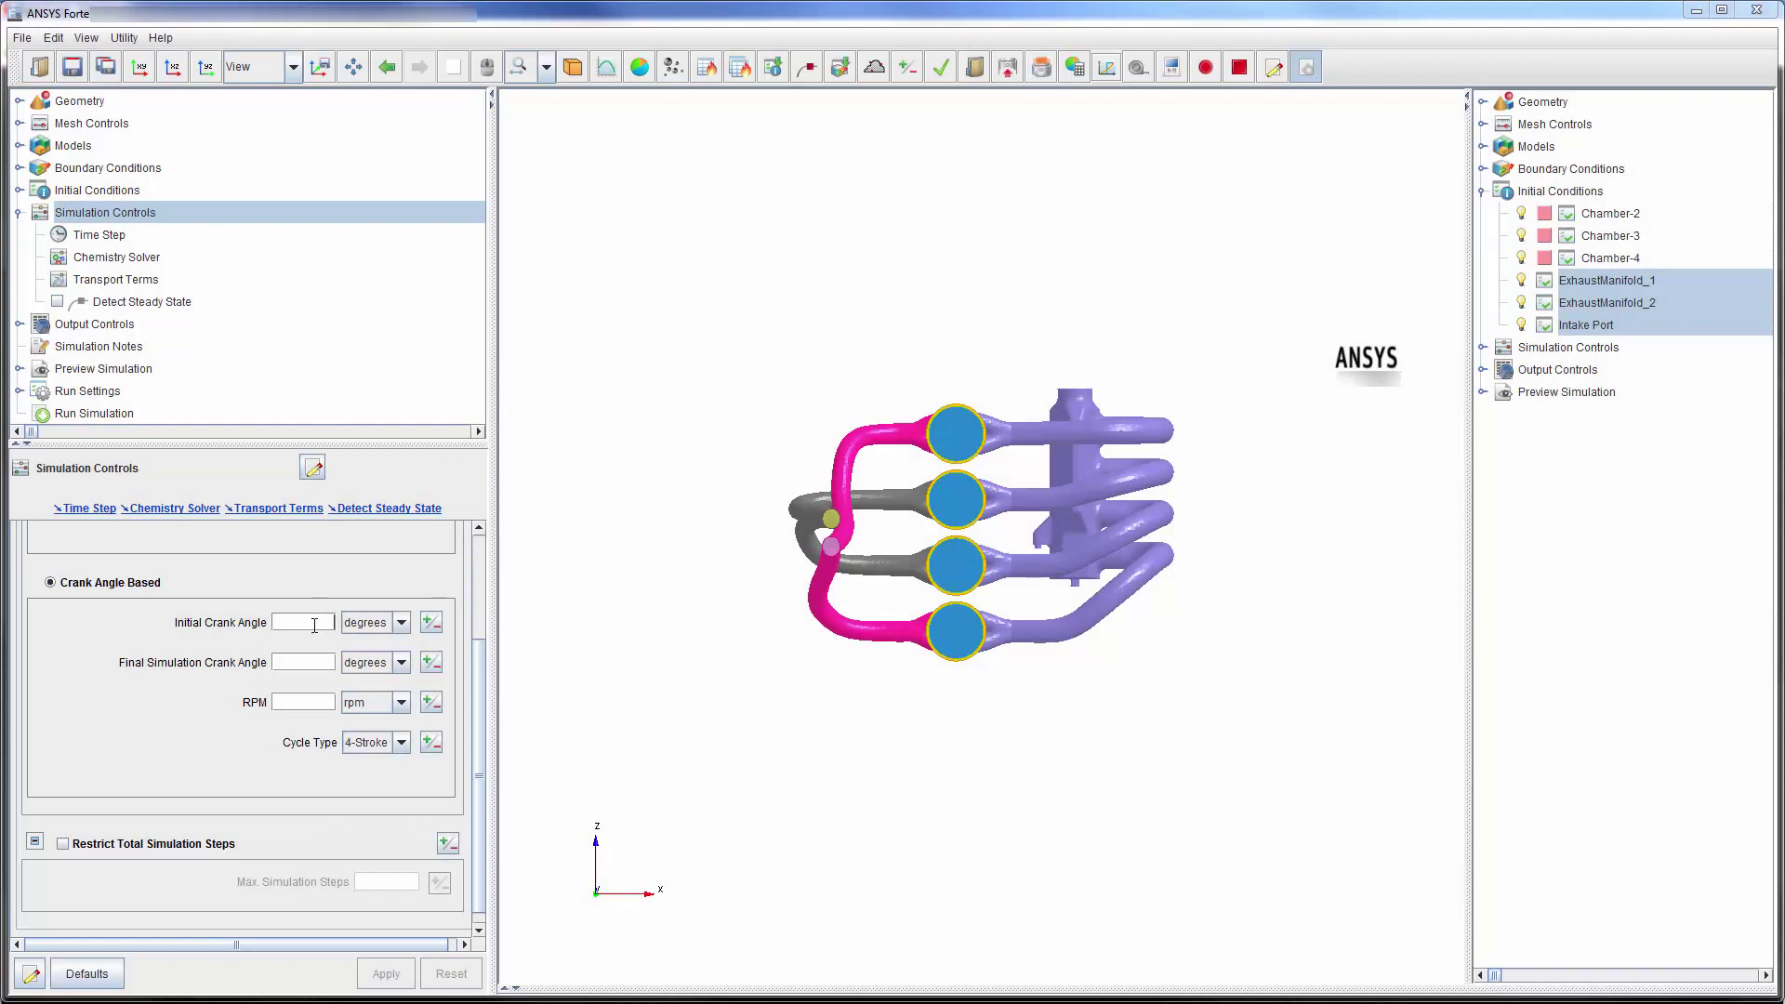
# Step: Set the crank-angle-based simulation limits to initial angle 0 and final angle 1,440 degrees at 2,000 rpm, and apply them
pyautogui.write('0')
pyautogui.click(325, 663)
pyautogui.write('1')
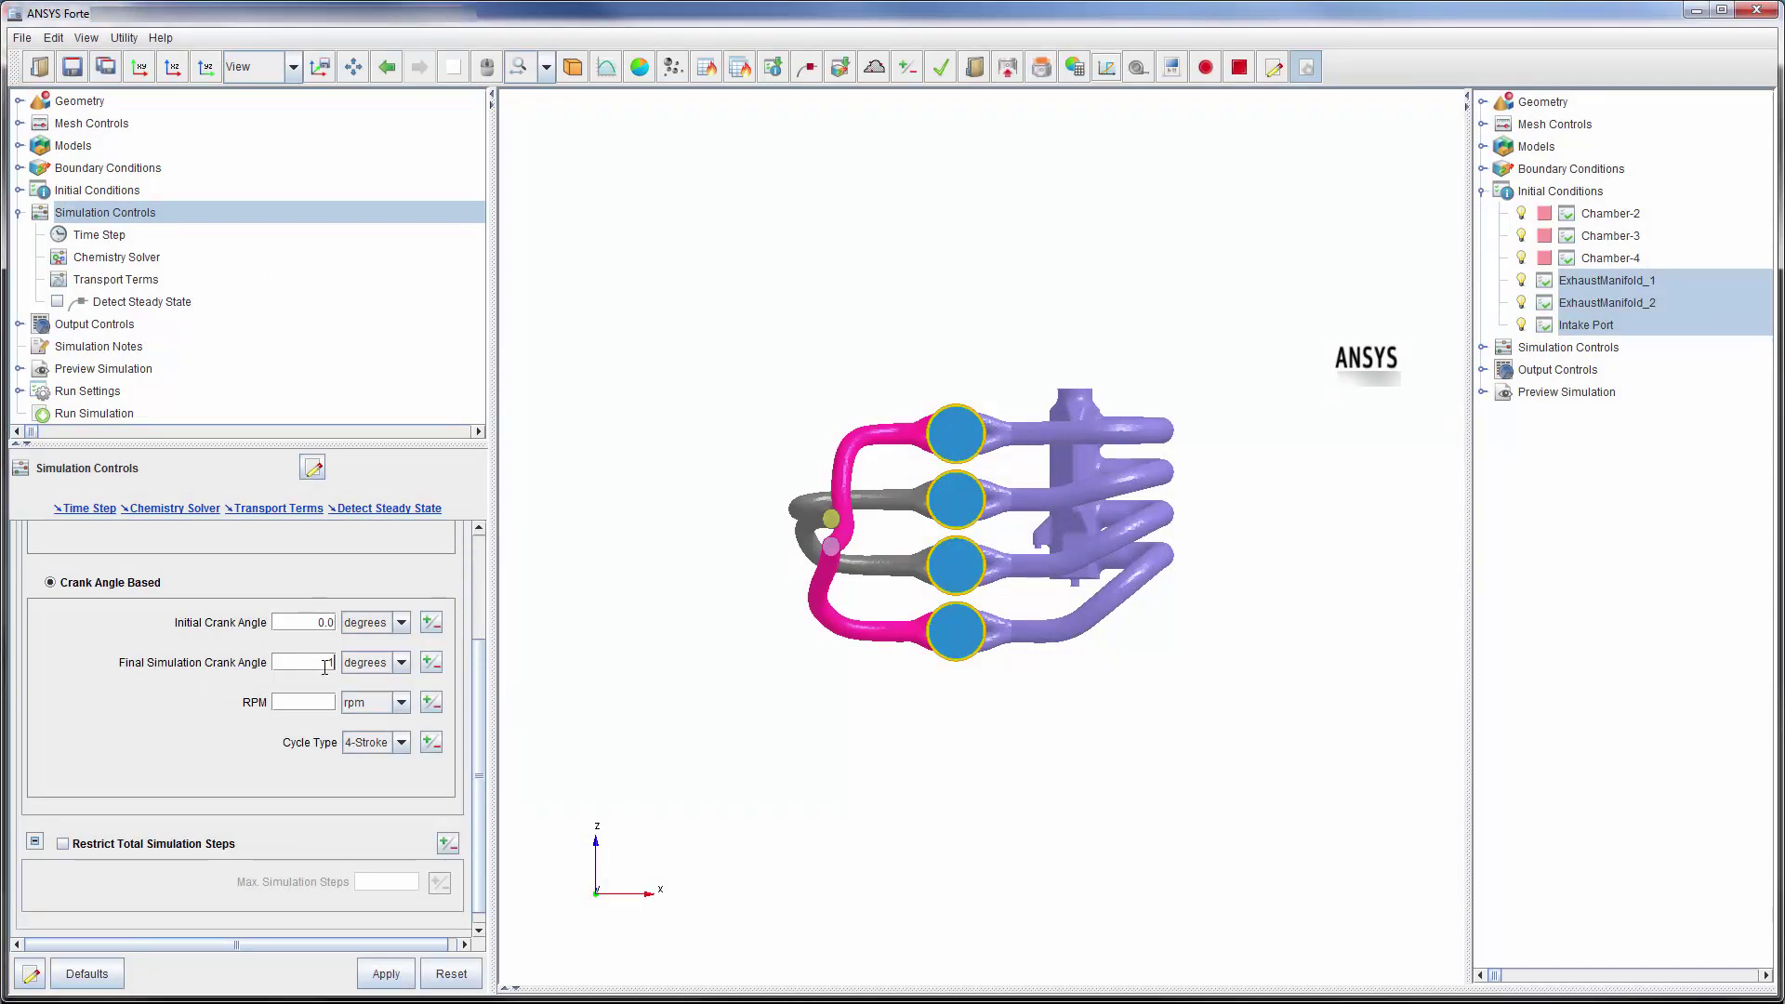
pyautogui.write(',440')
pyautogui.click(307, 698)
pyautogui.write('2000')
pyautogui.click(385, 973)
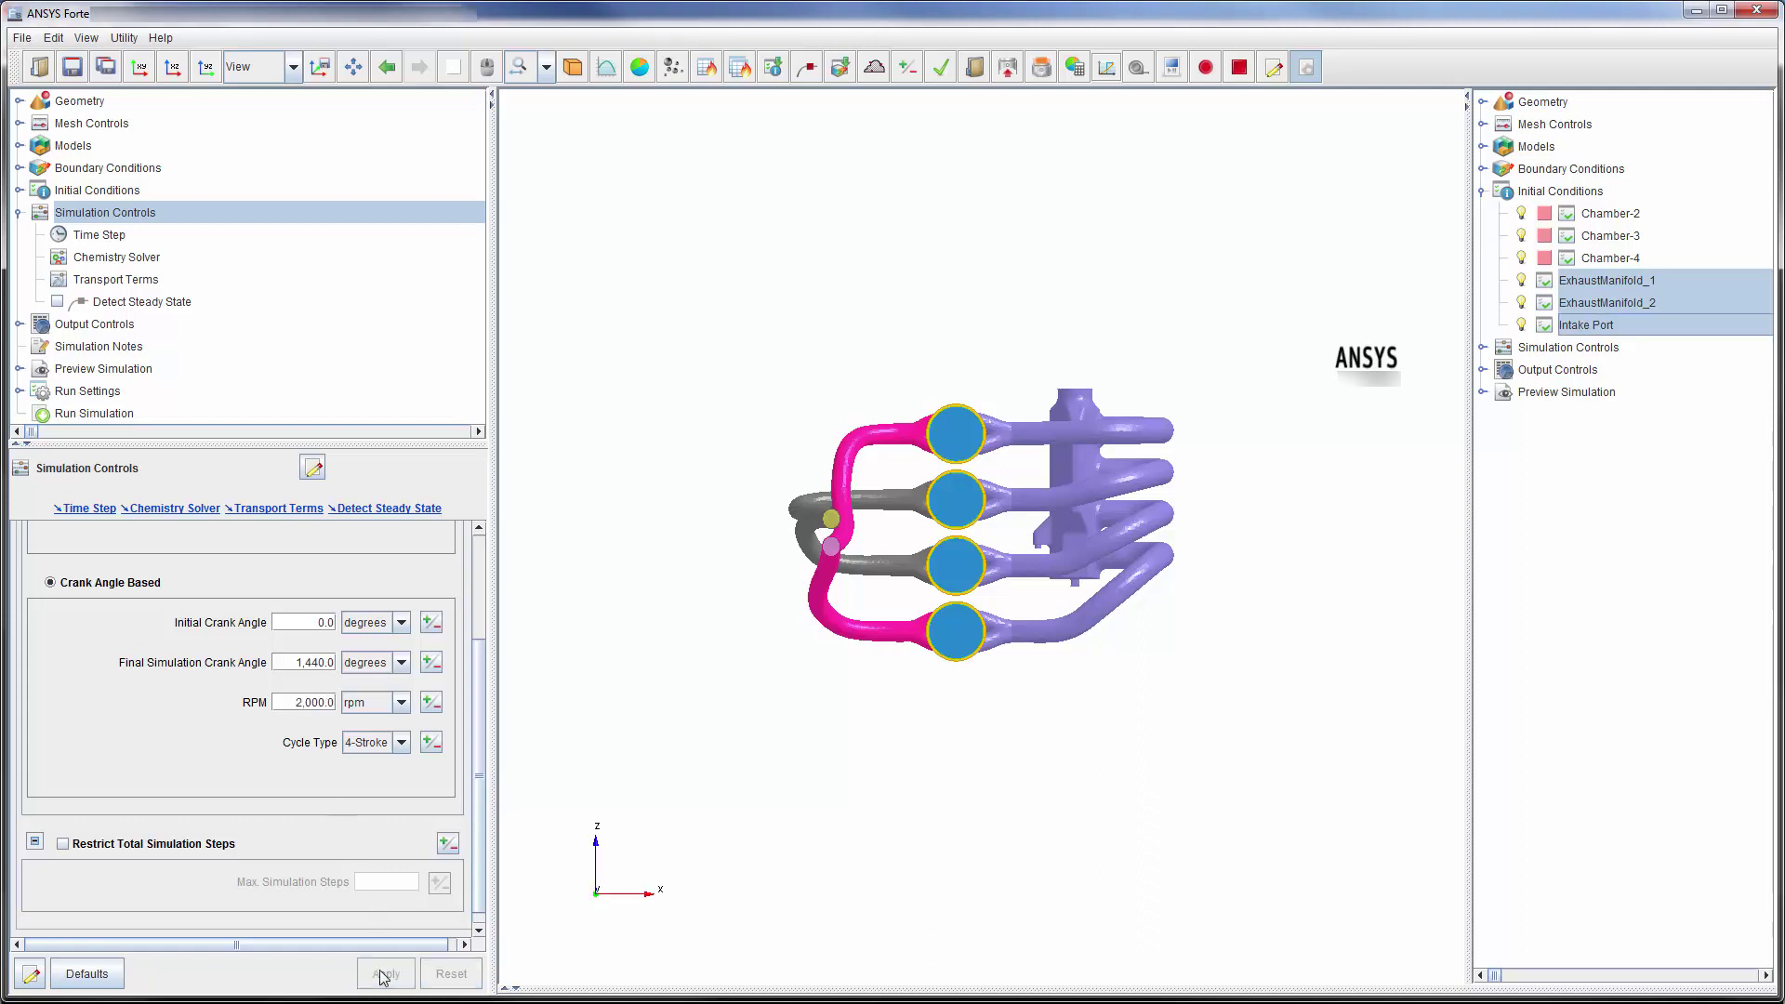
# Step: Set the constant maximum simulation time step to 1e-5 sec in the Time Step settings and apply it
pyautogui.click(129, 238)
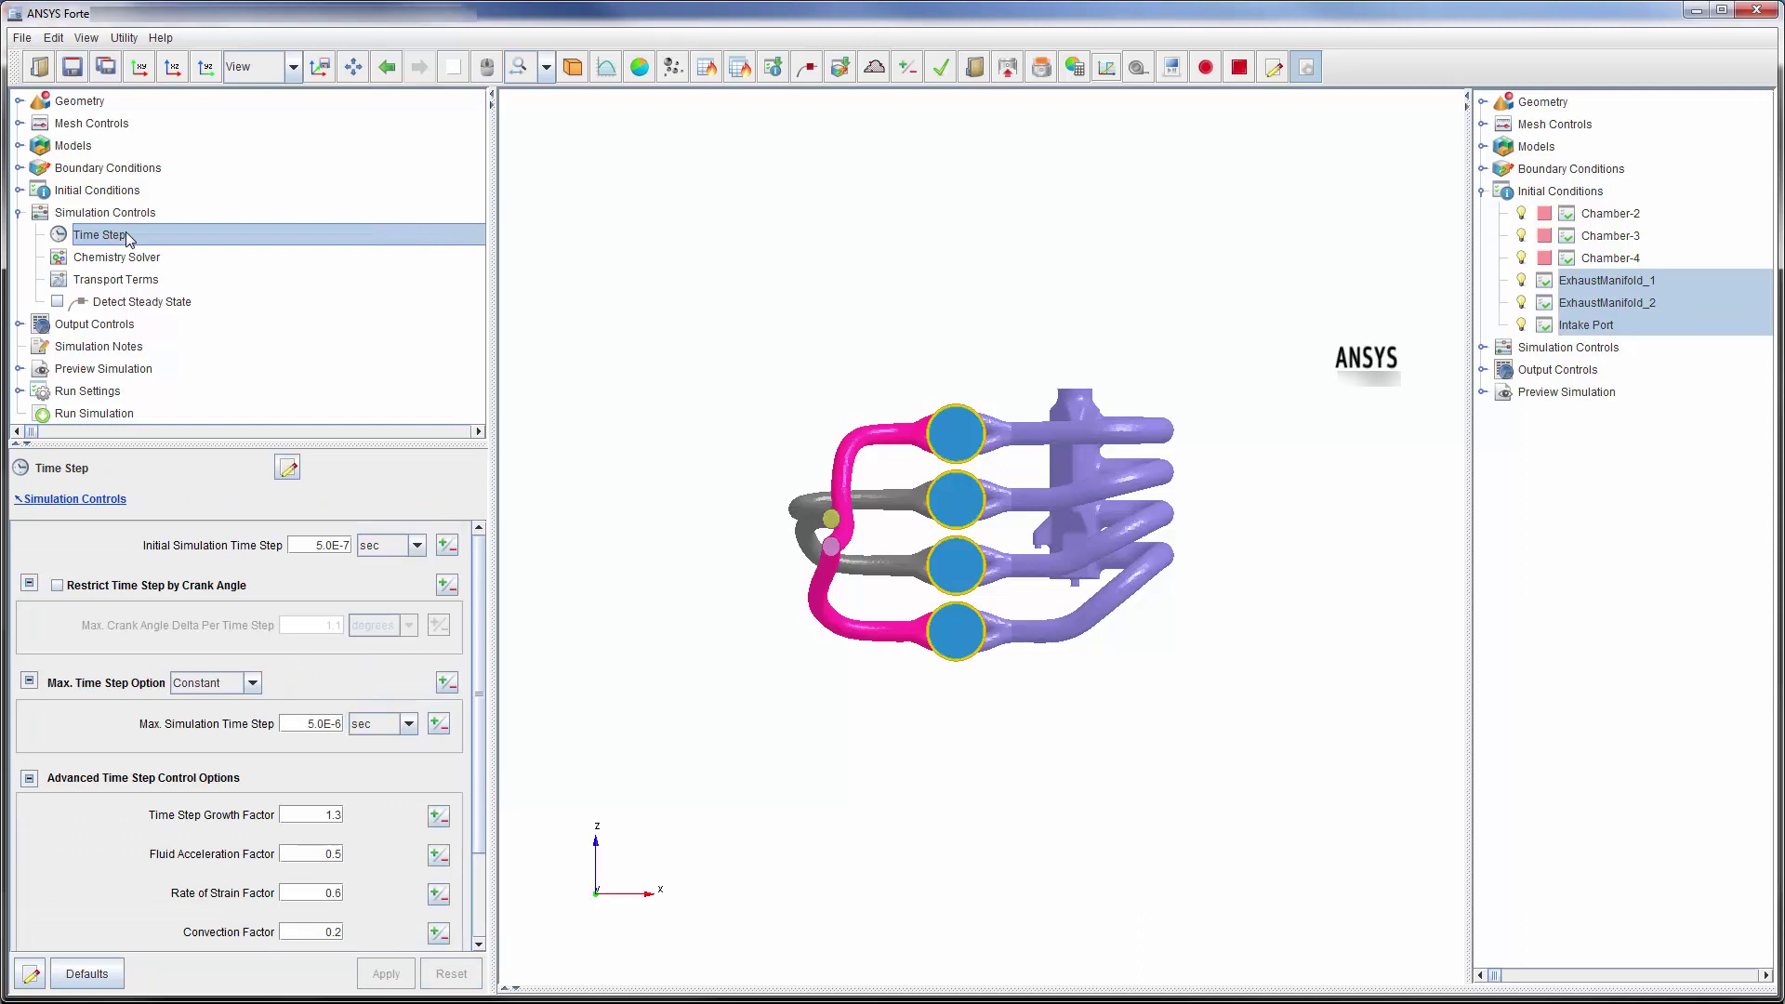
pyautogui.click(311, 724)
pyautogui.write('1')
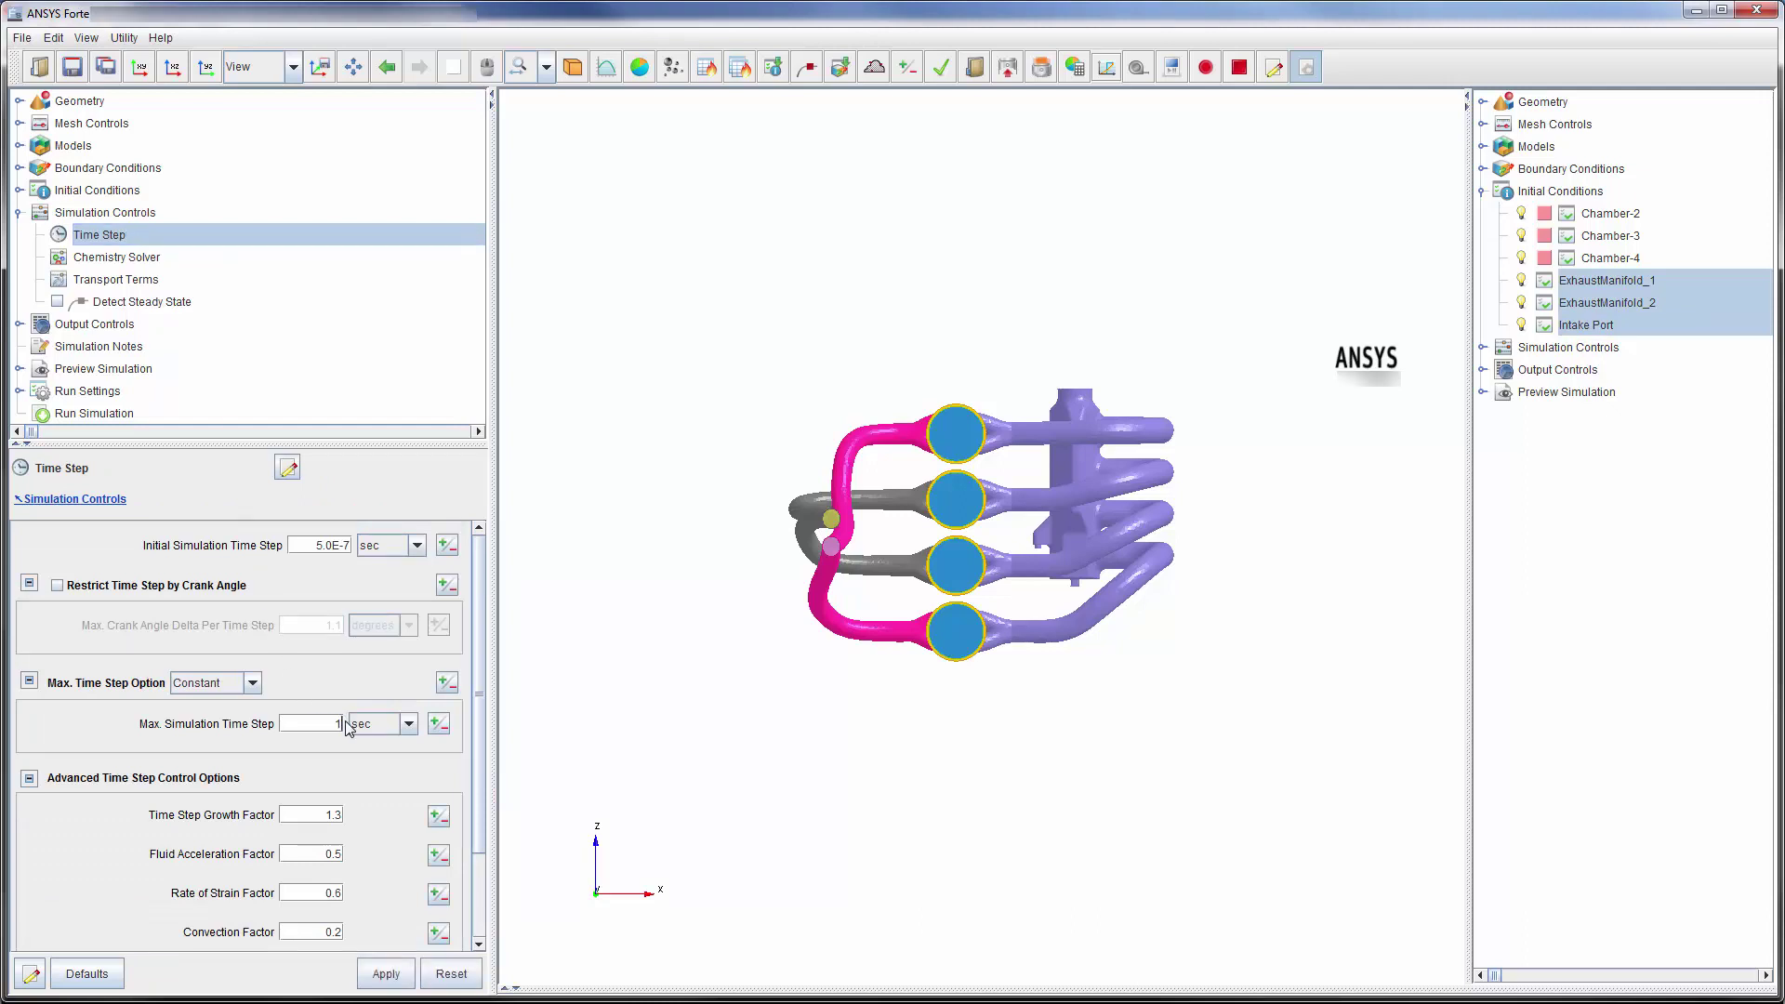
pyautogui.write('e-5')
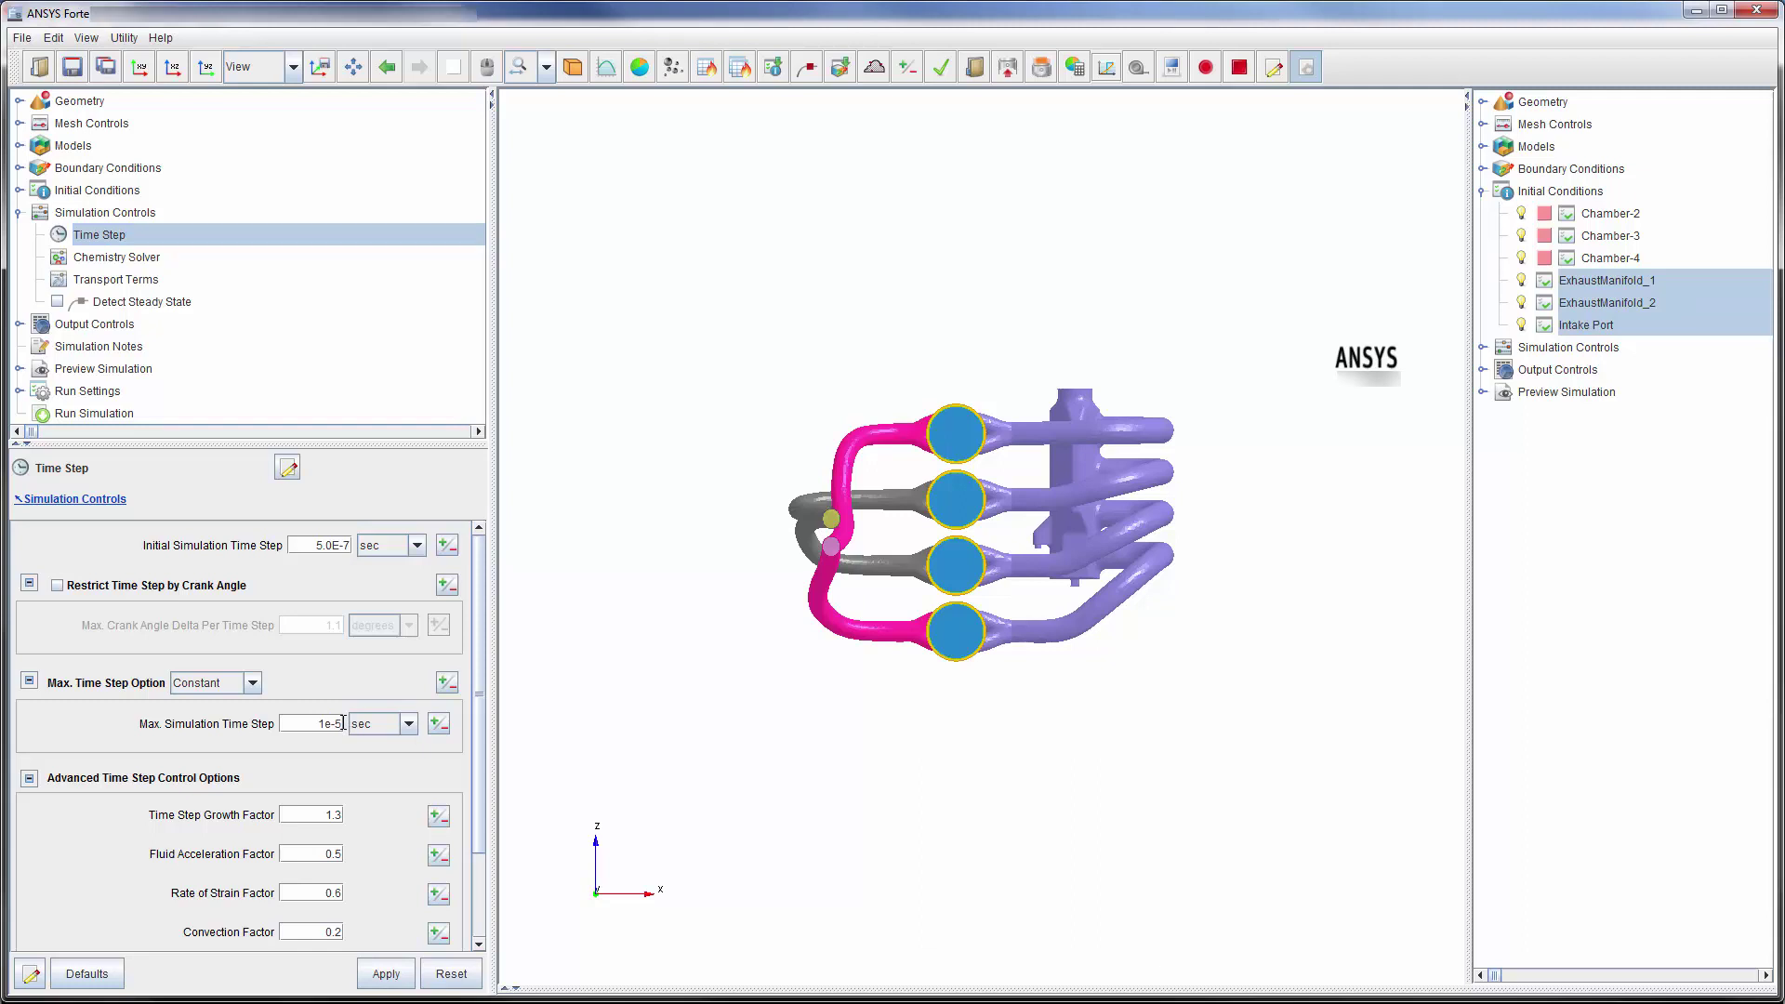
pyautogui.click(383, 973)
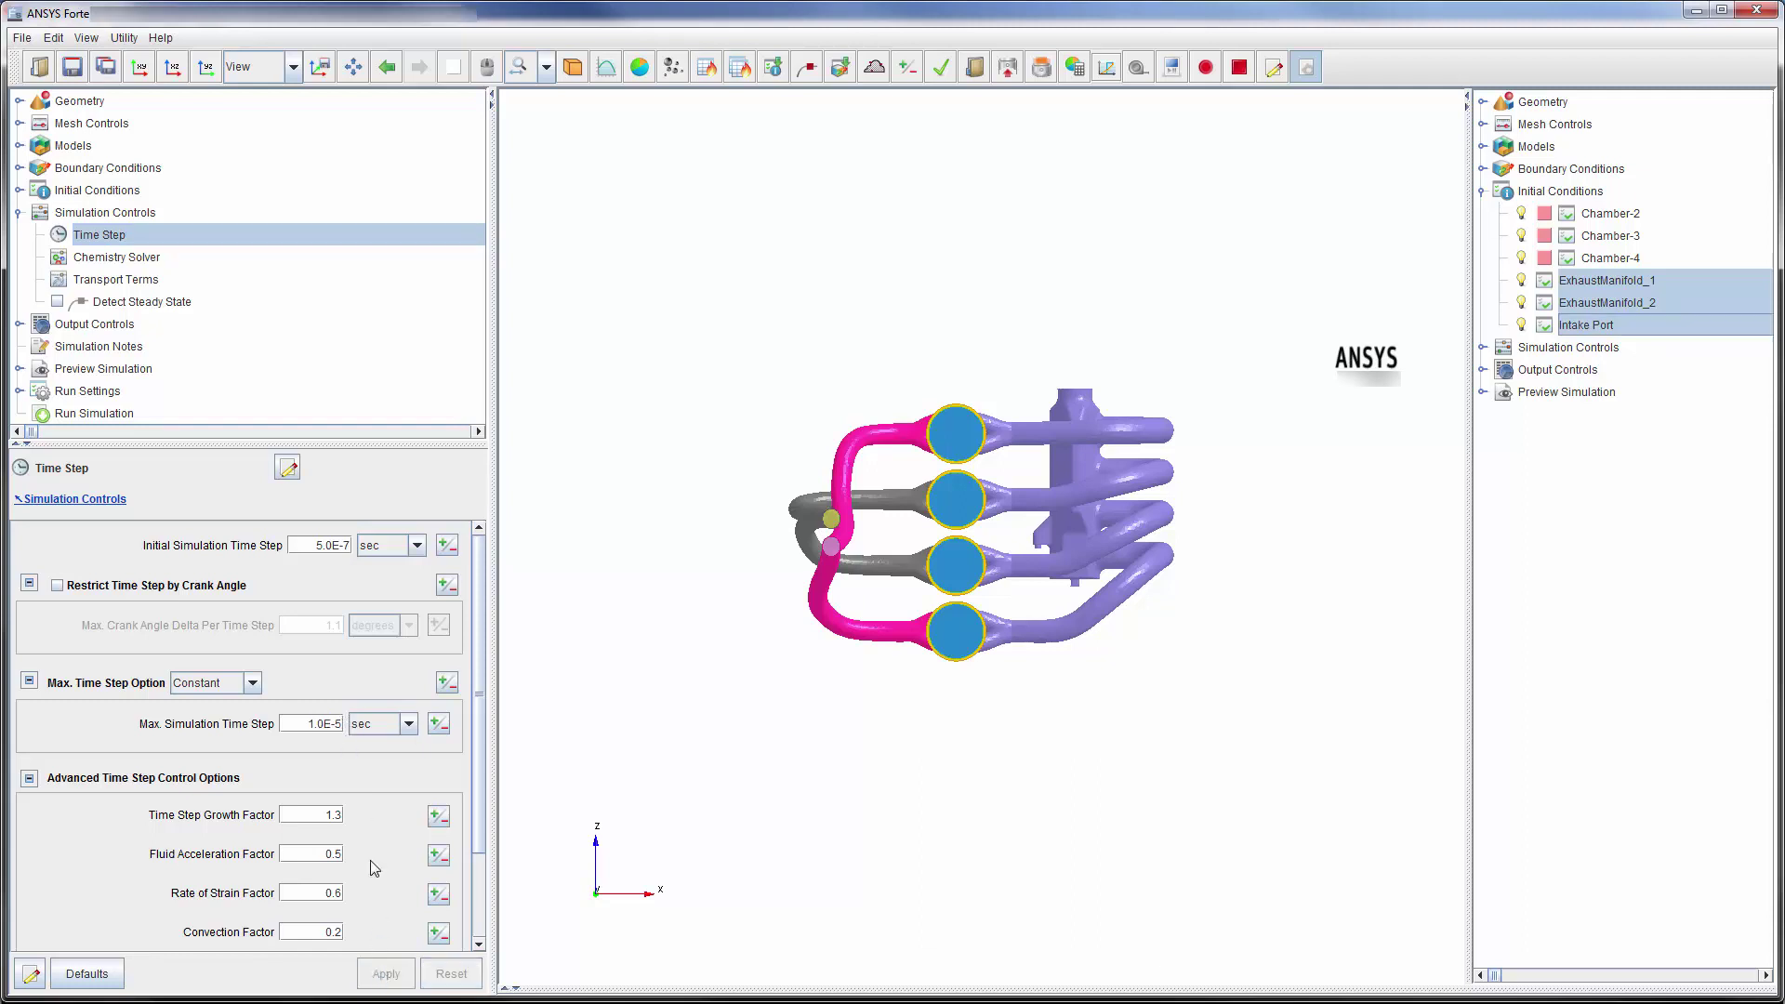
# Step: Set the Chemistry Solver to activate chemistry conditionally, with the During Crank Angle Interval condition enabled
pyautogui.click(139, 265)
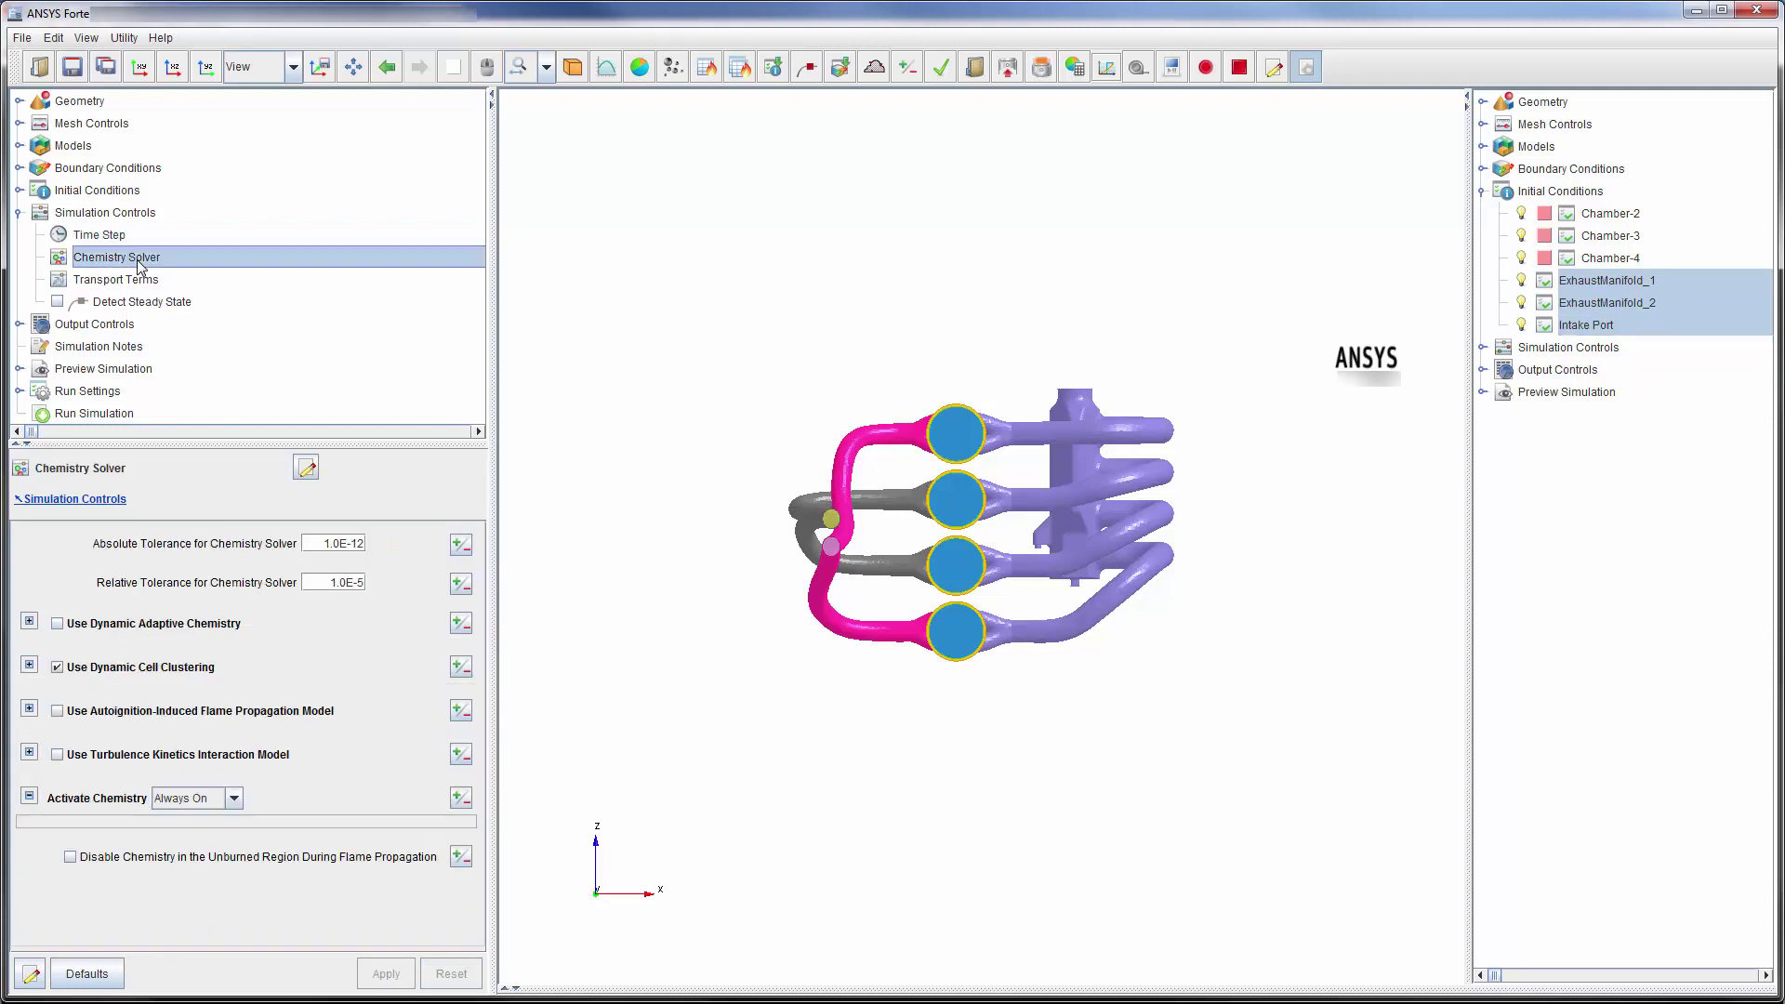
pyautogui.click(235, 798)
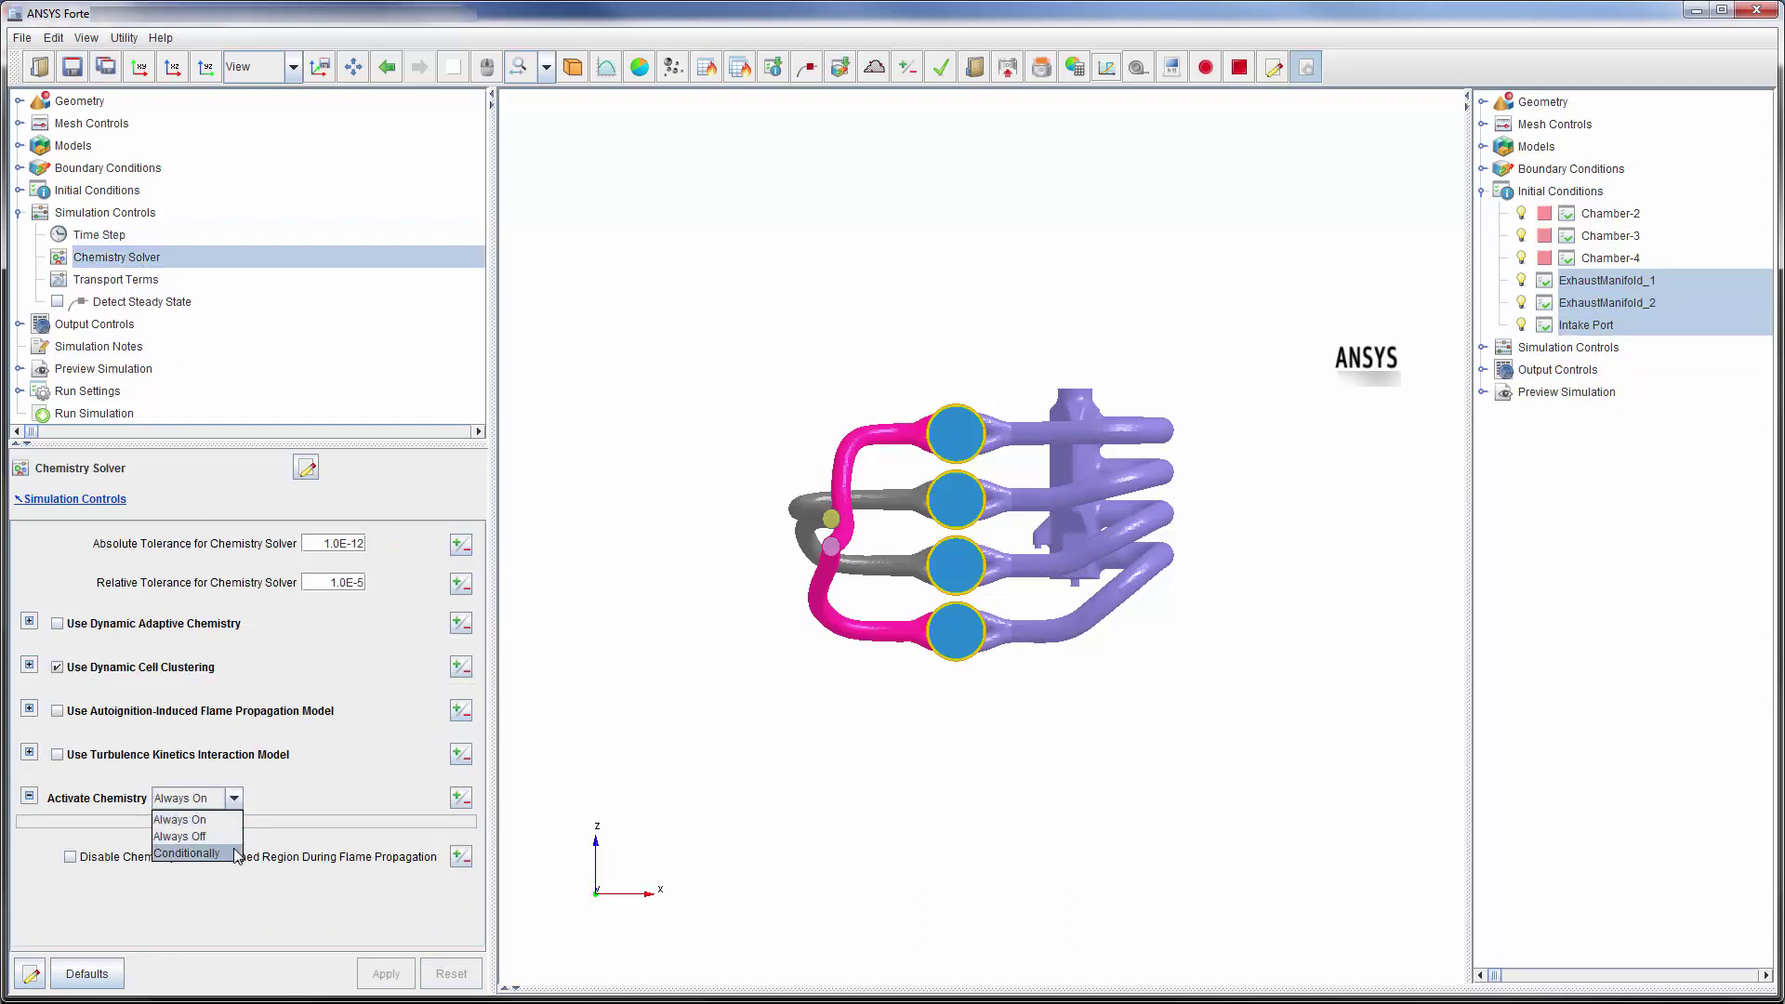
pyautogui.click(235, 853)
pyautogui.moveTo(483, 706); pyautogui.dragTo(485, 886)
pyautogui.click(62, 562)
pyautogui.click(63, 660)
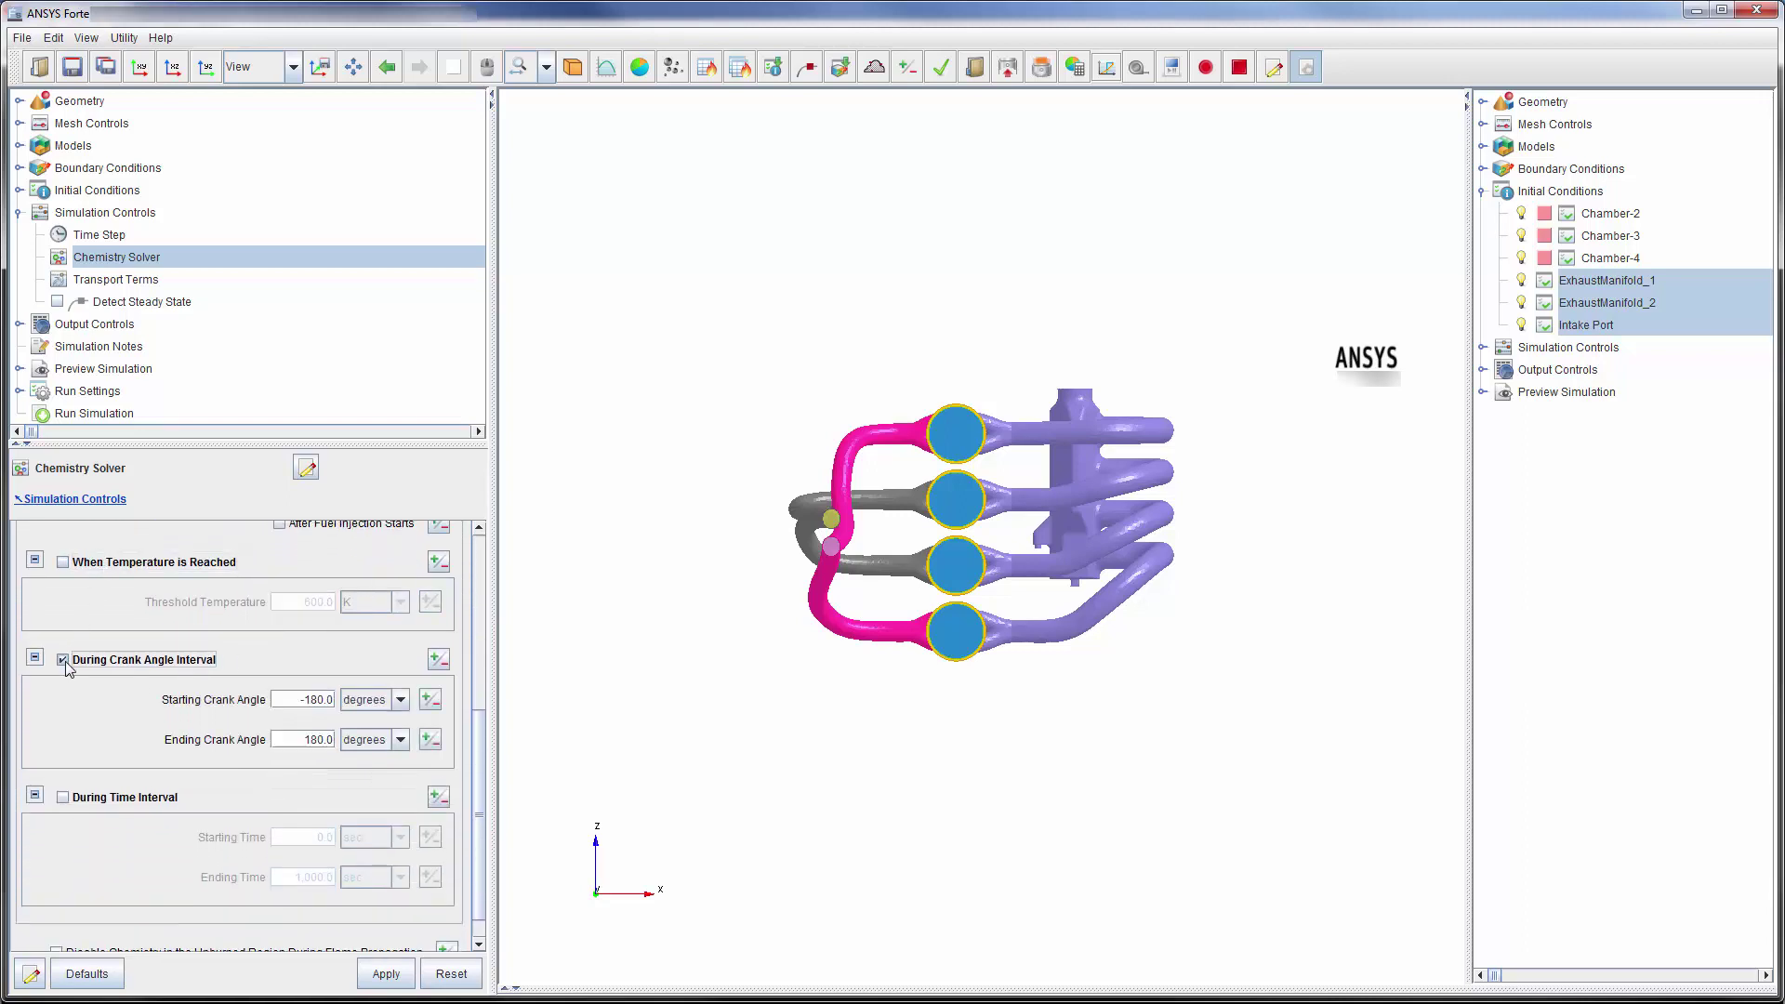
# Step: Set the chemistry activation interval to start at -40 and end at 100 degrees crank angle, and apply the settings
pyautogui.moveTo(296, 699); pyautogui.dragTo(336, 701)
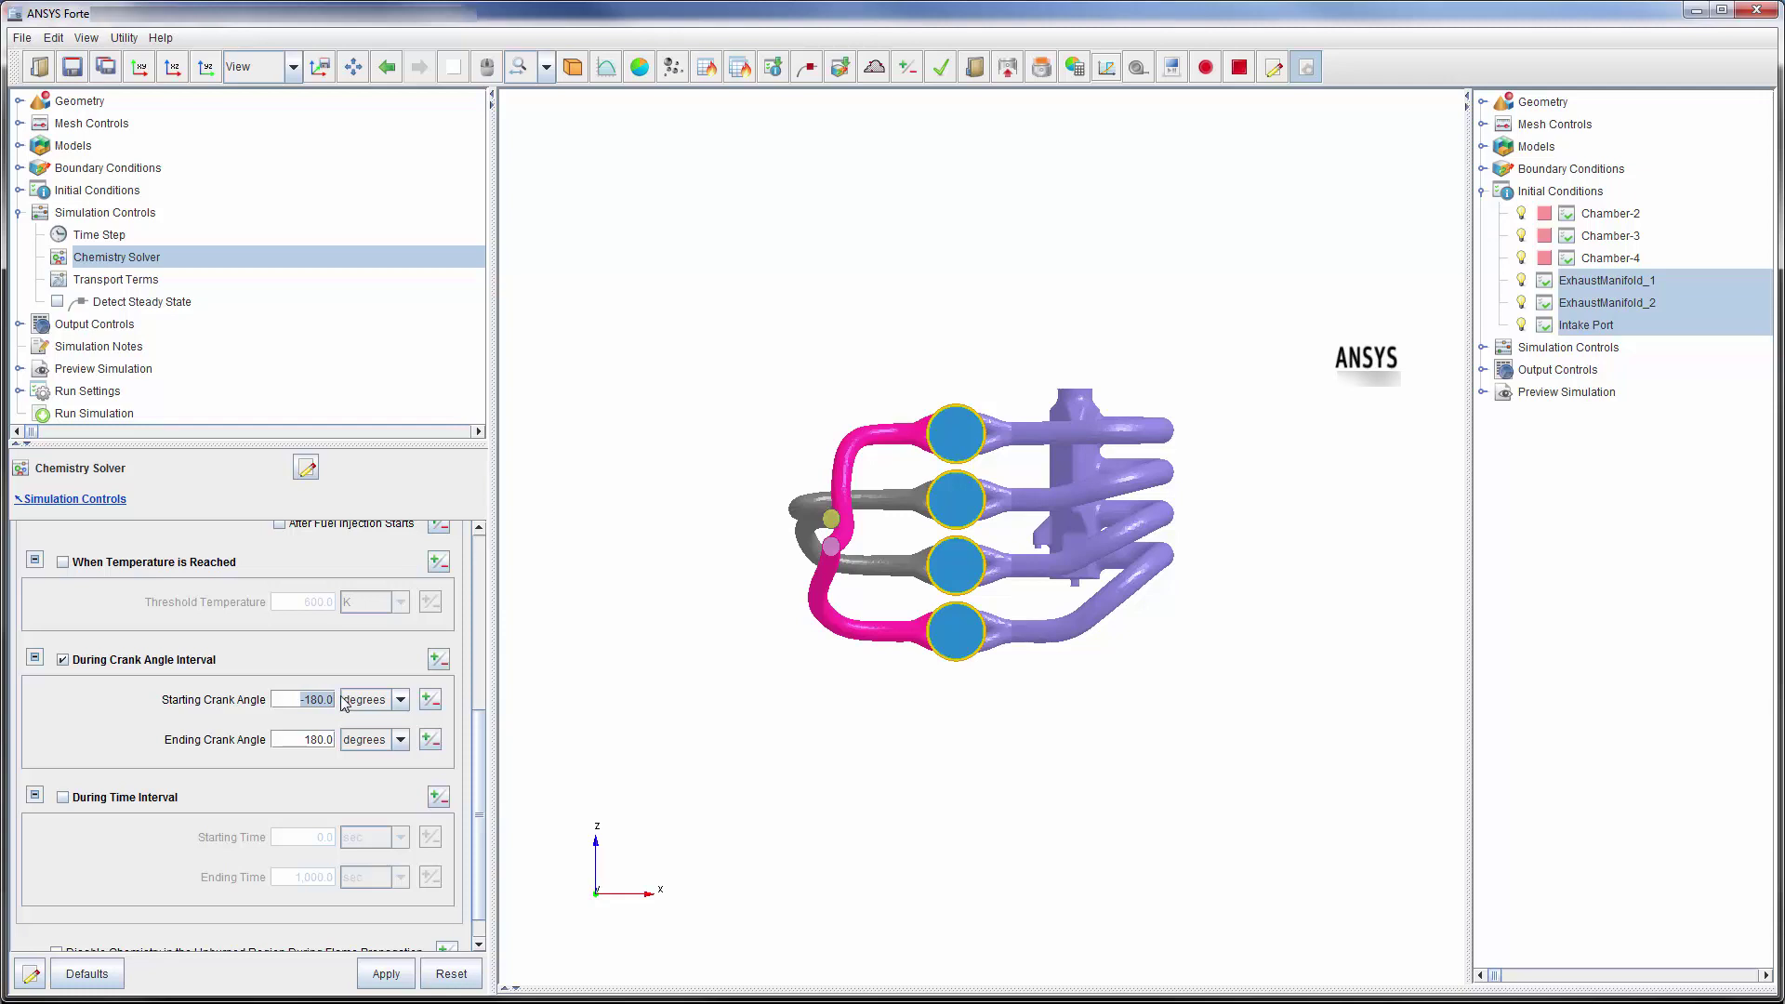
pyautogui.write('-40')
pyautogui.moveTo(295, 740); pyautogui.dragTo(337, 741)
pyautogui.write('100')
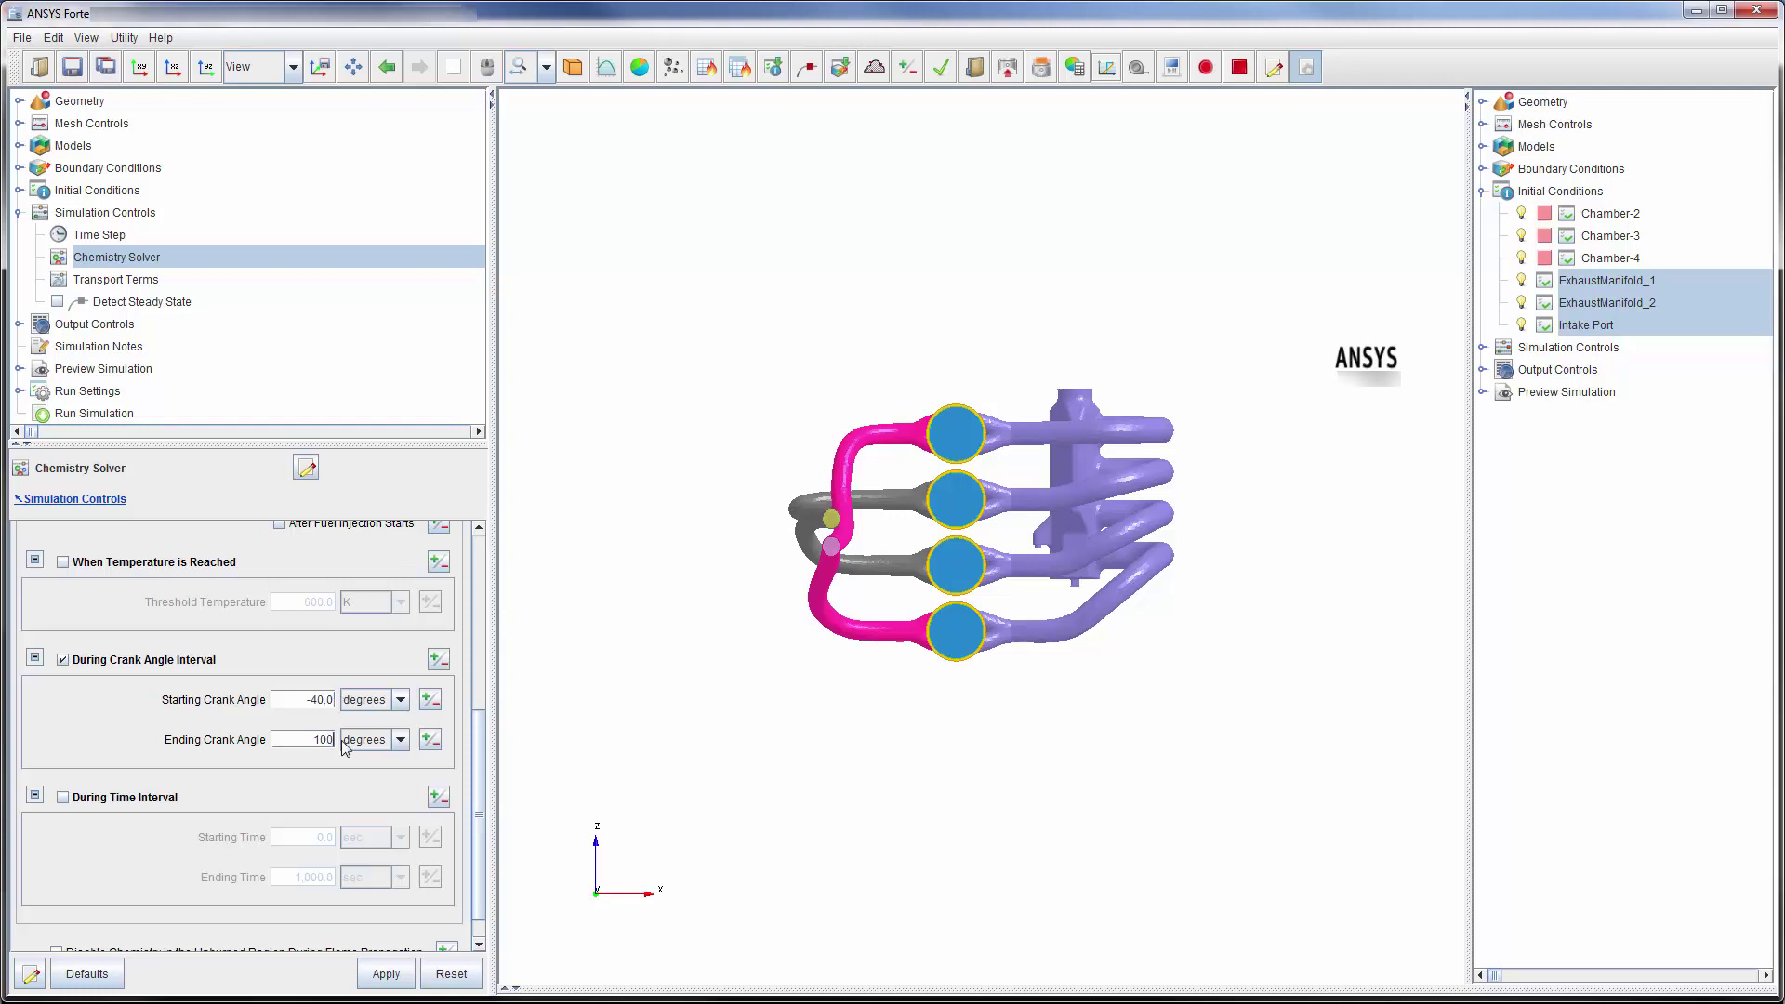
pyautogui.click(385, 972)
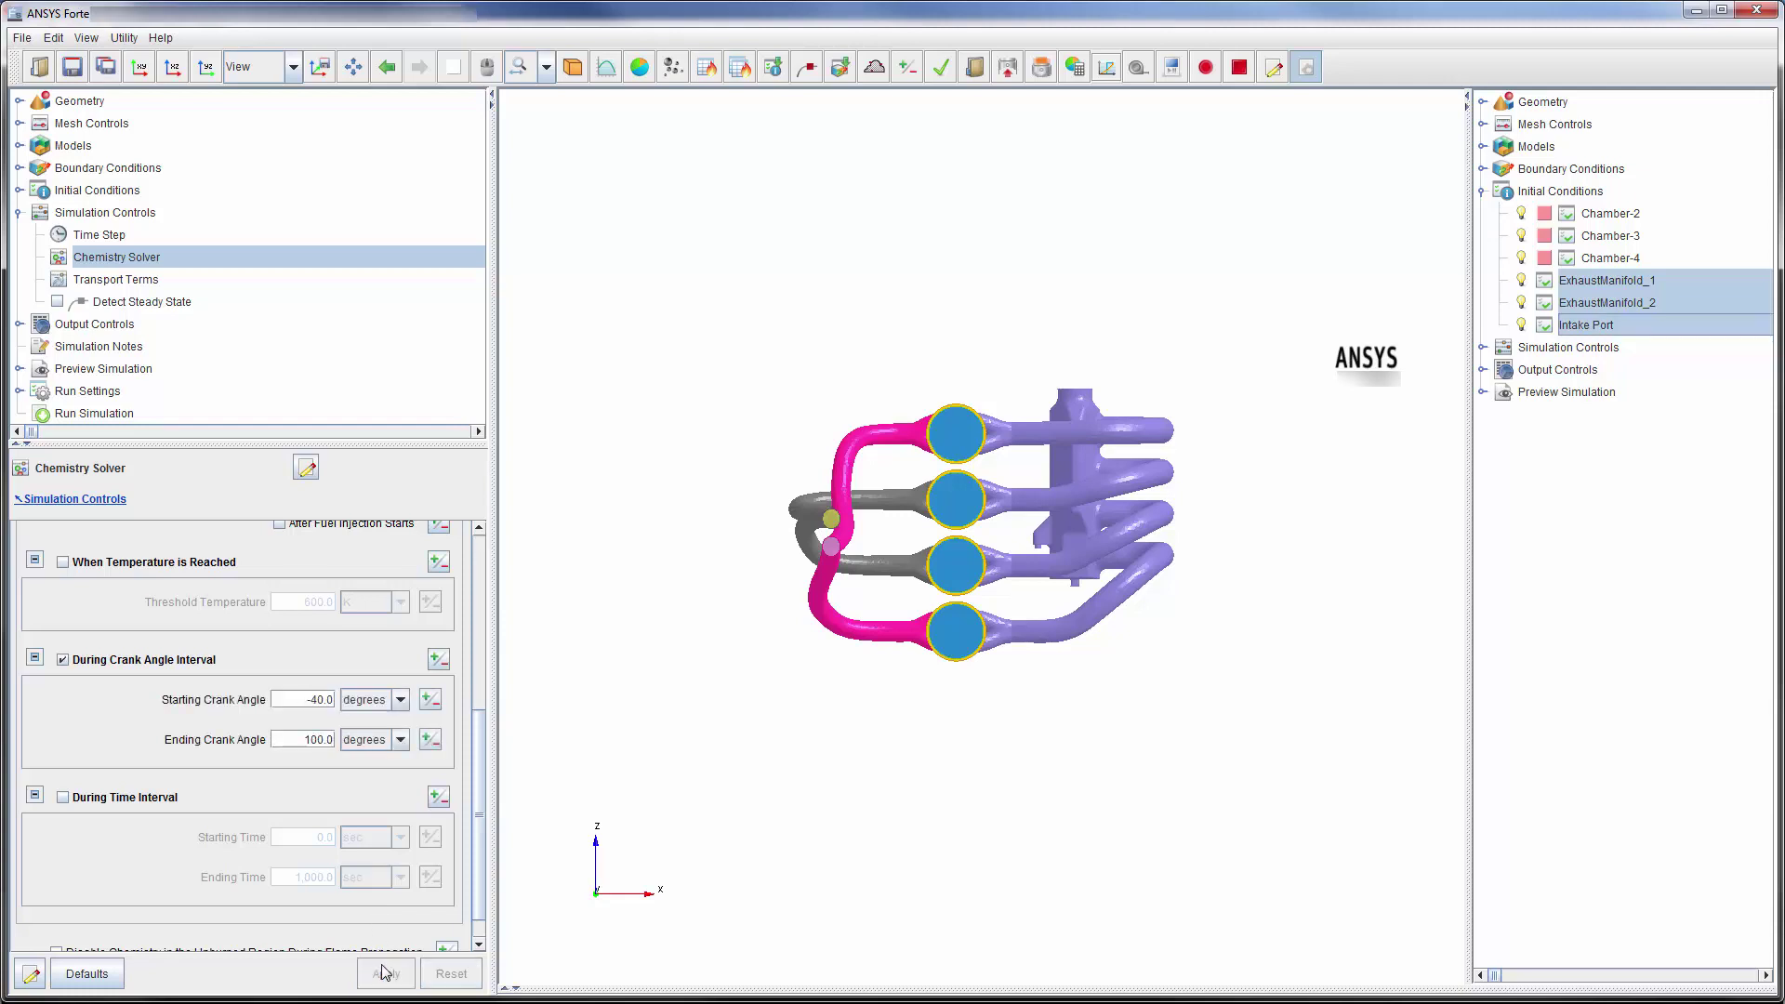